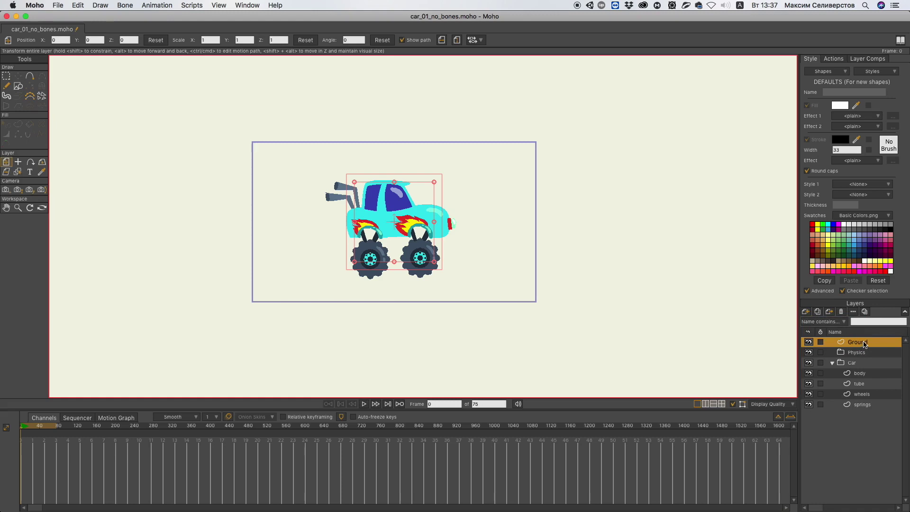
Step: Move the Ground layer into the Physics group and add a bone layer named Car inside that group
left_click_drag(864, 344, 840, 339)
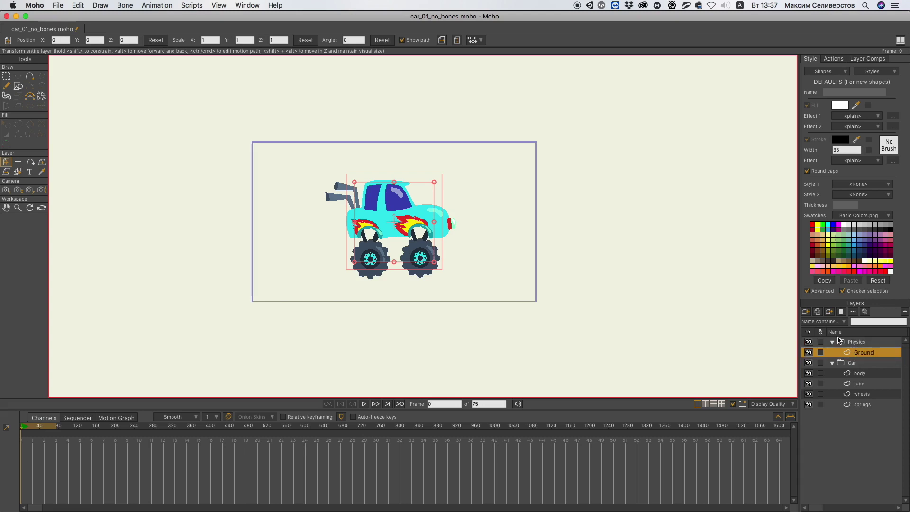
left_click(806, 312)
left_click(814, 357)
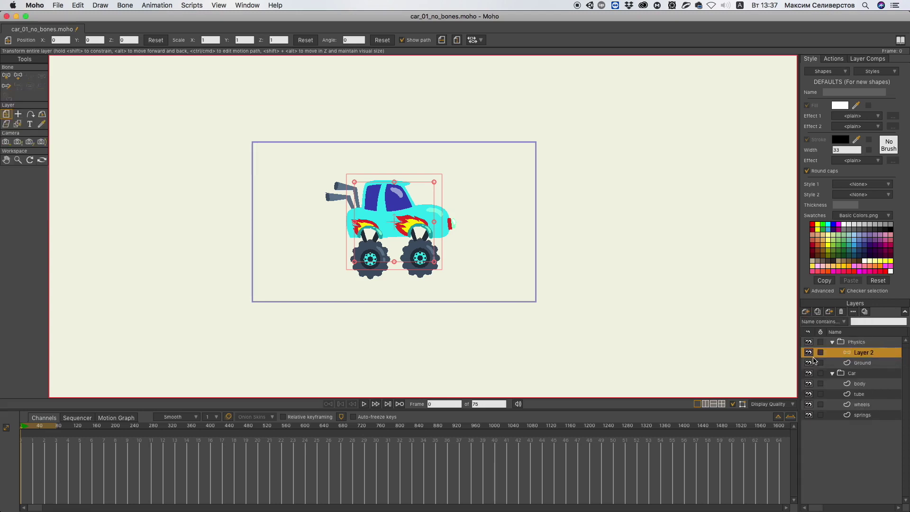
double_click(869, 352)
type("Car")
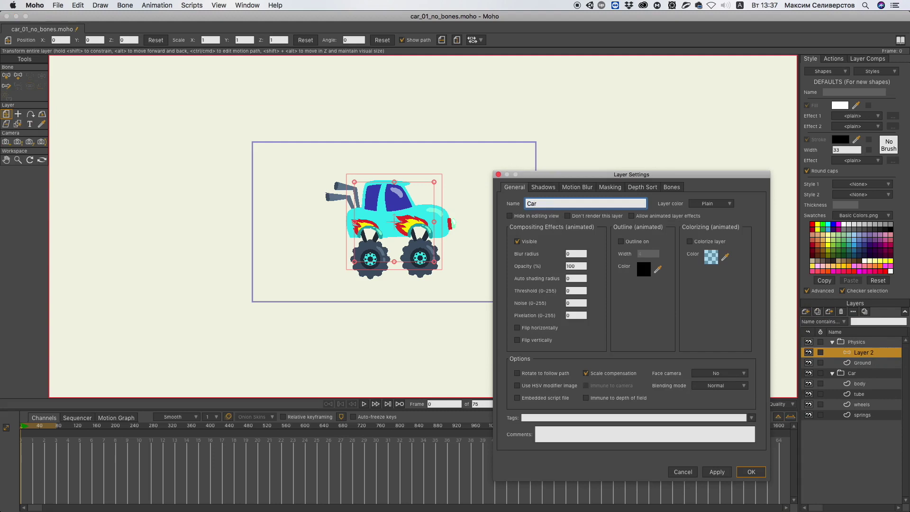
key("Return")
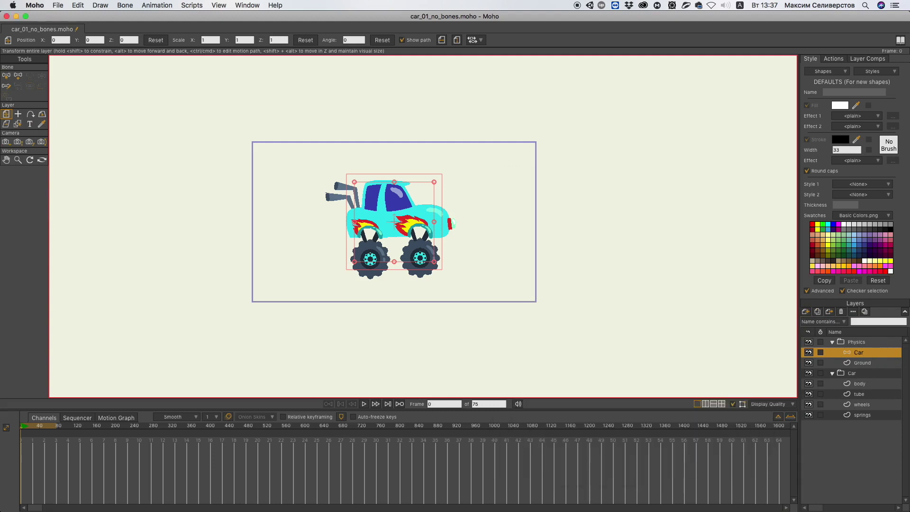
Step: Move the body, tube, wheels and springs layers into the Car bone layer and delete the emptied Car group
left_click(860, 385)
left_click(863, 416, "shift")
left_click_drag(860, 391, 861, 356)
left_click(856, 415)
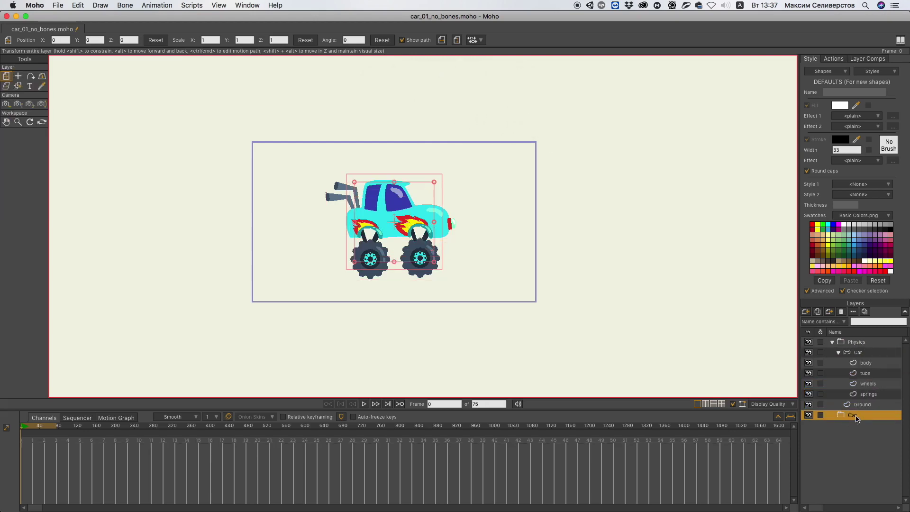
Step: Enable physics for the whole Physics group in its layer settings
double_click(841, 343)
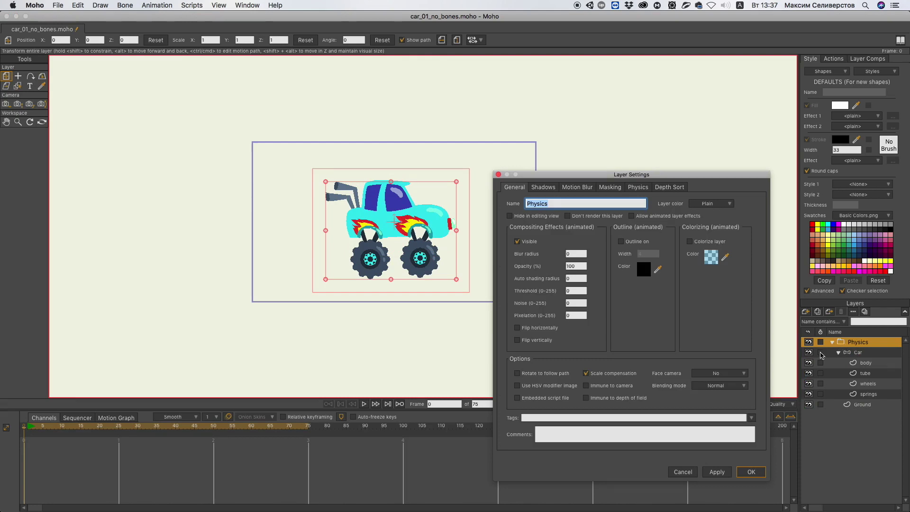
left_click(639, 188)
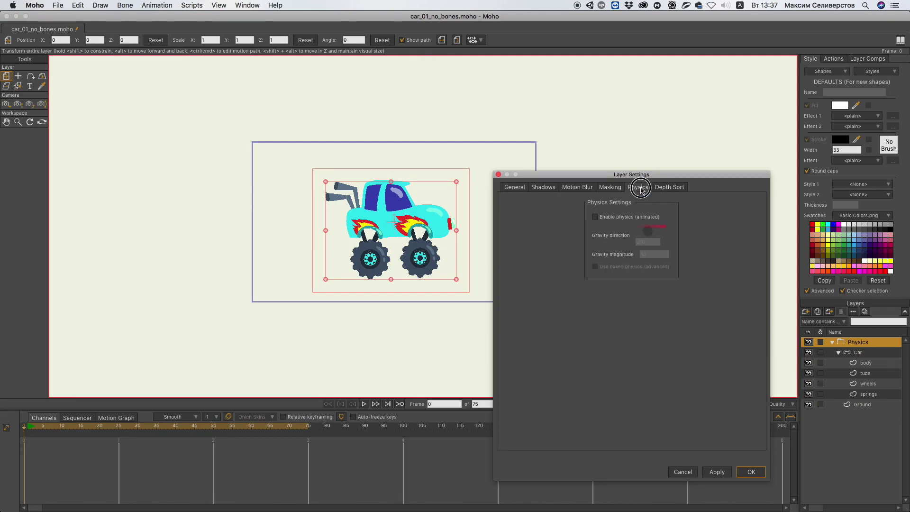
left_click(595, 217)
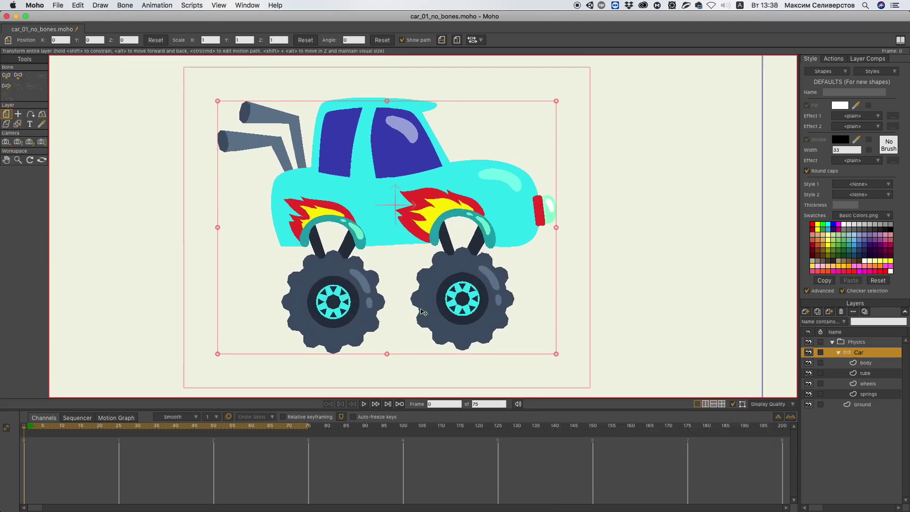
Step: Draw a short vertical root bone beside the headlight and add a tiny child bone at the centre of each wheel
left_click_drag(579, 242, 581, 202)
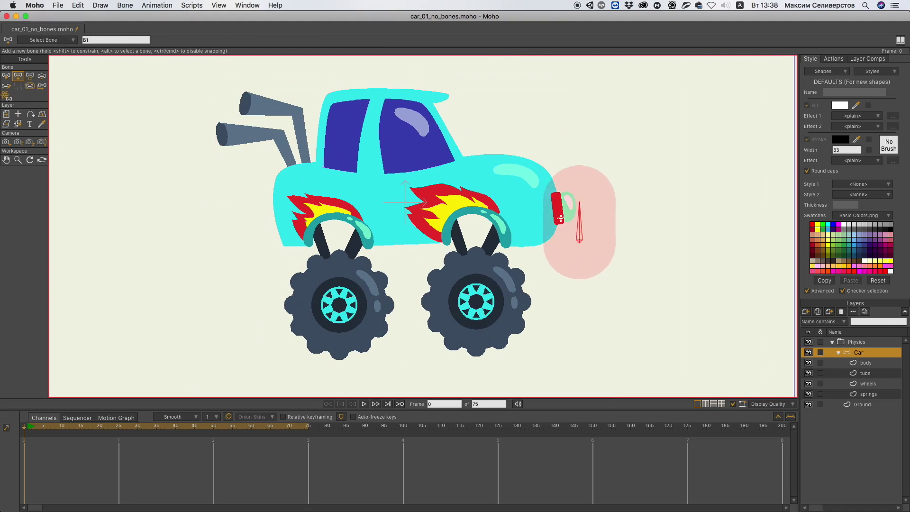
left_click(477, 302)
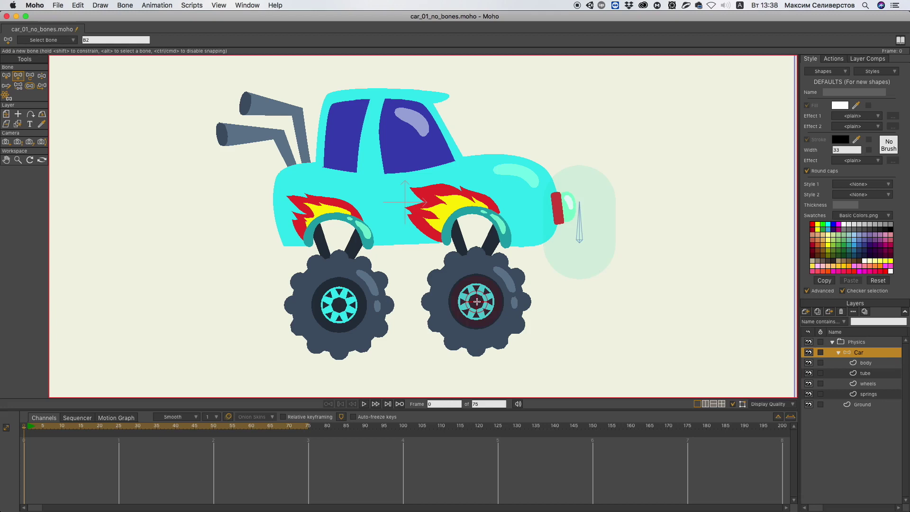
key("z")
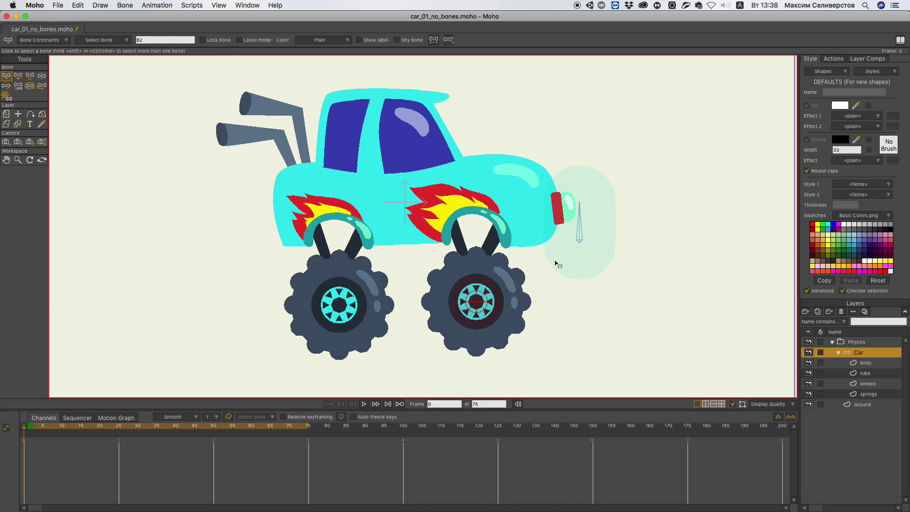
left_click(581, 242)
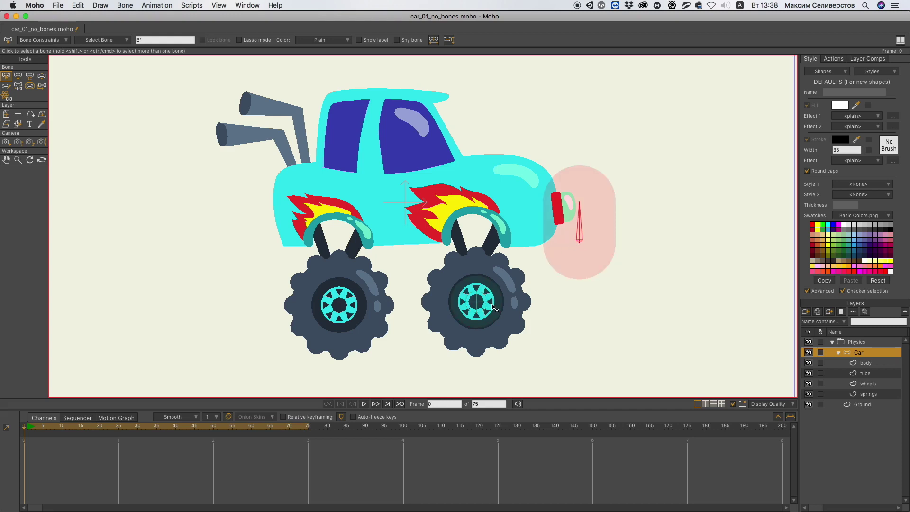
key("a")
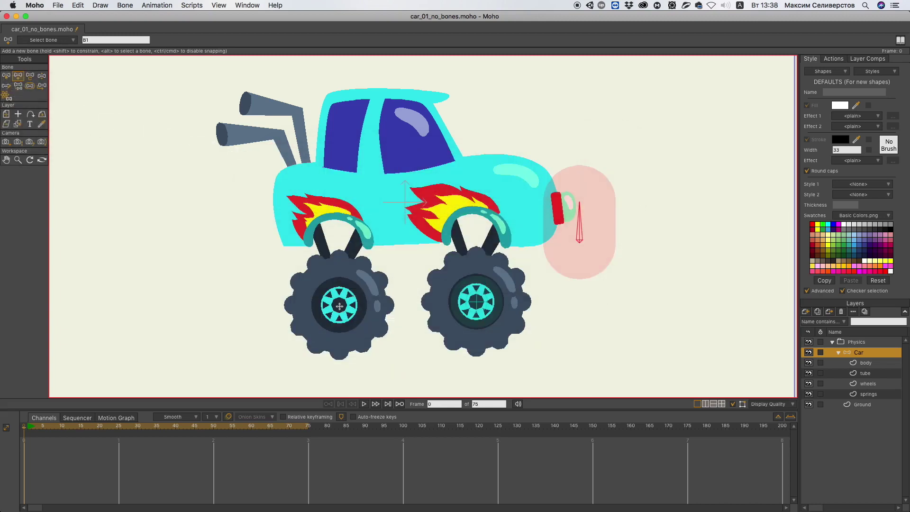
left_click(339, 306)
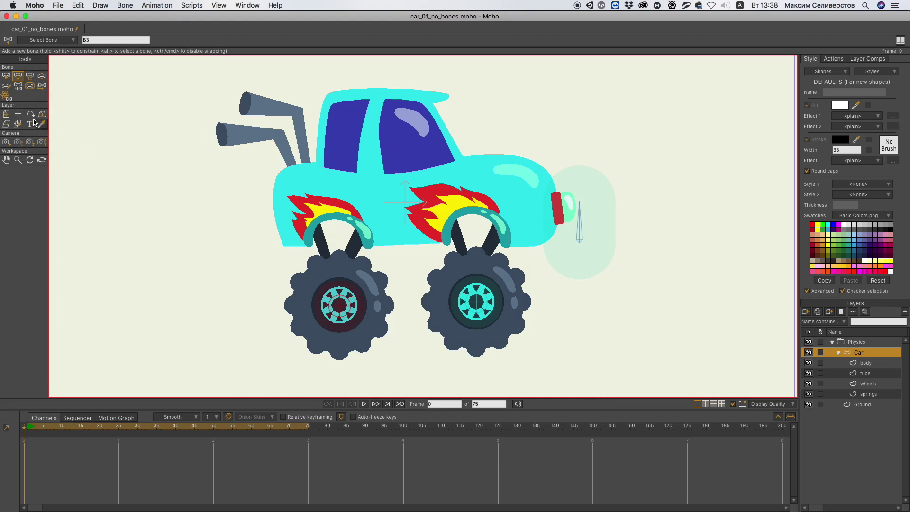
Step: Size the wheel bones' physics regions to match the tyres, 1.9704 for the rear wheel and 1.9963 for the front wheel
left_click(6, 96)
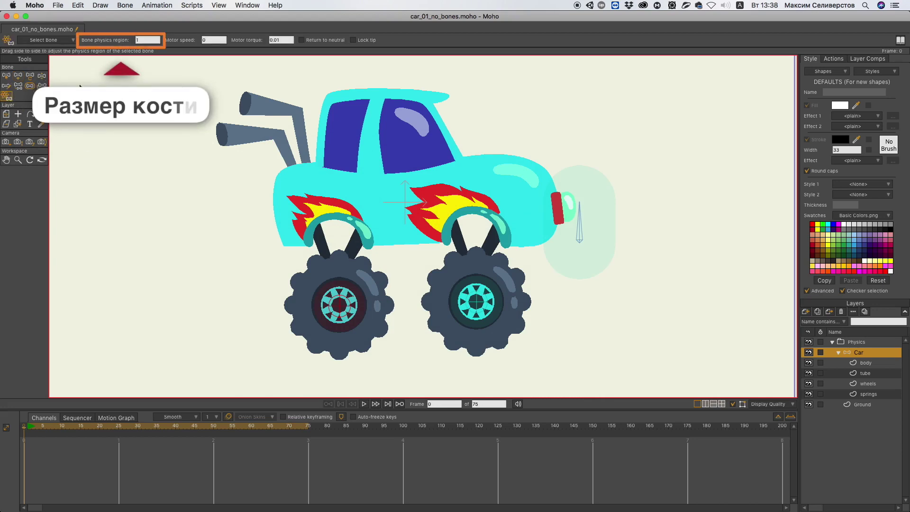
scroll(151, 42, "down", 3)
scroll(150, 41, "up", 5)
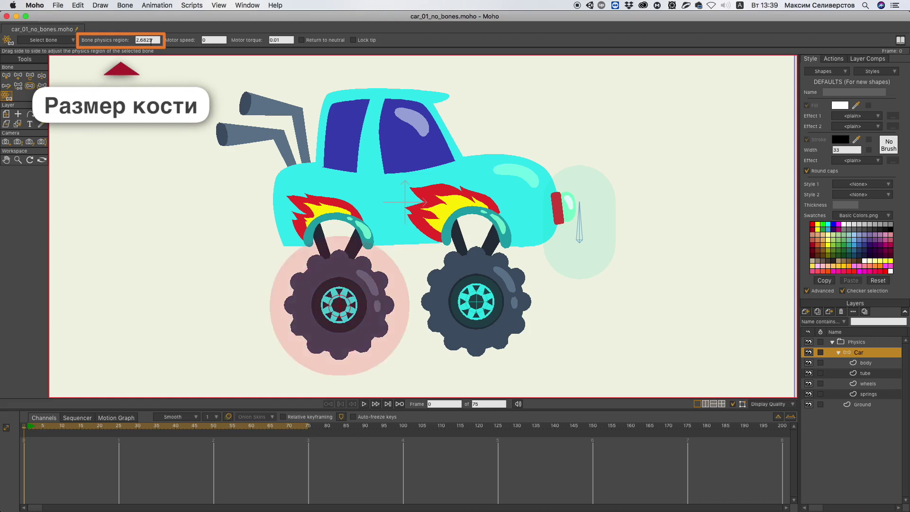
scroll(151, 41, "down", 3)
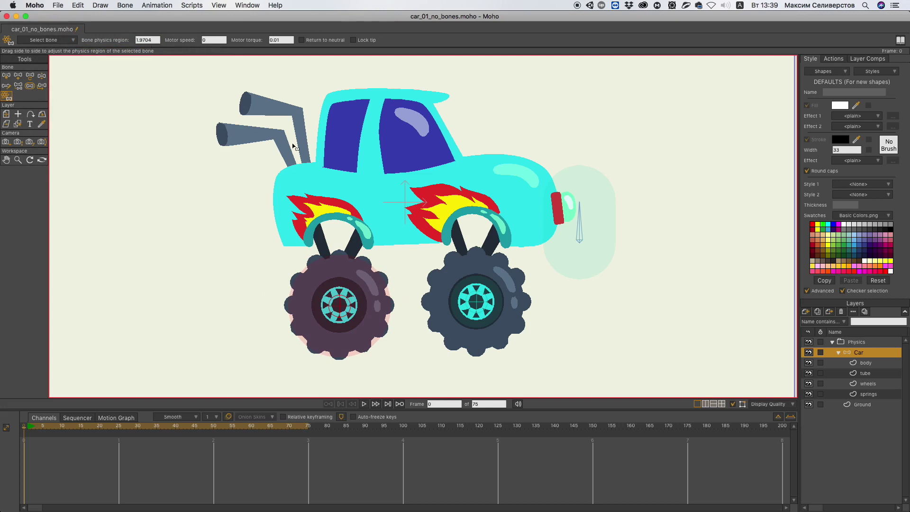
left_click(475, 306)
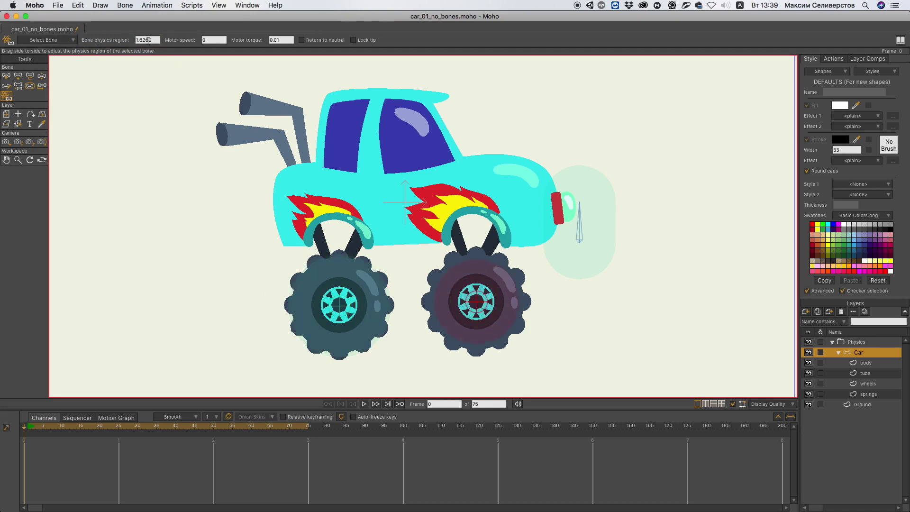
scroll(147, 40, "up", 4)
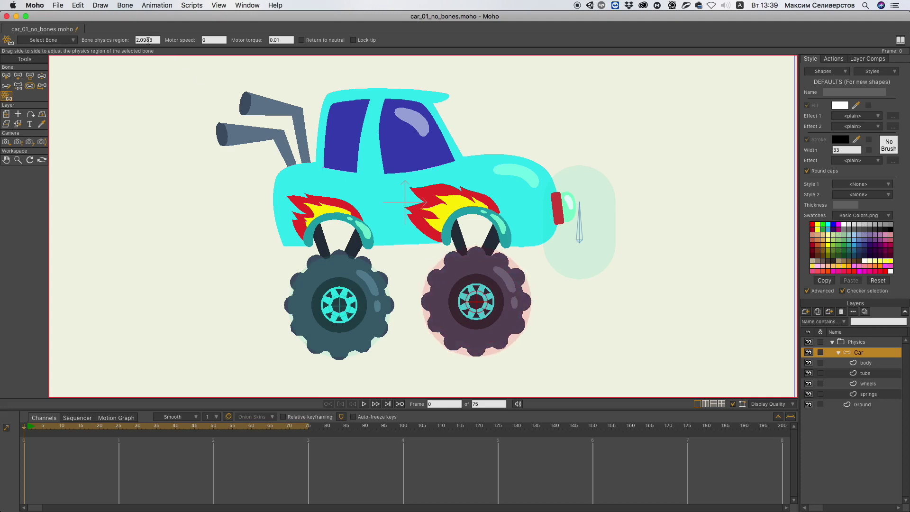
Step: Set the physics region of the root bone beside the headlight to 0.5099
left_click(580, 236)
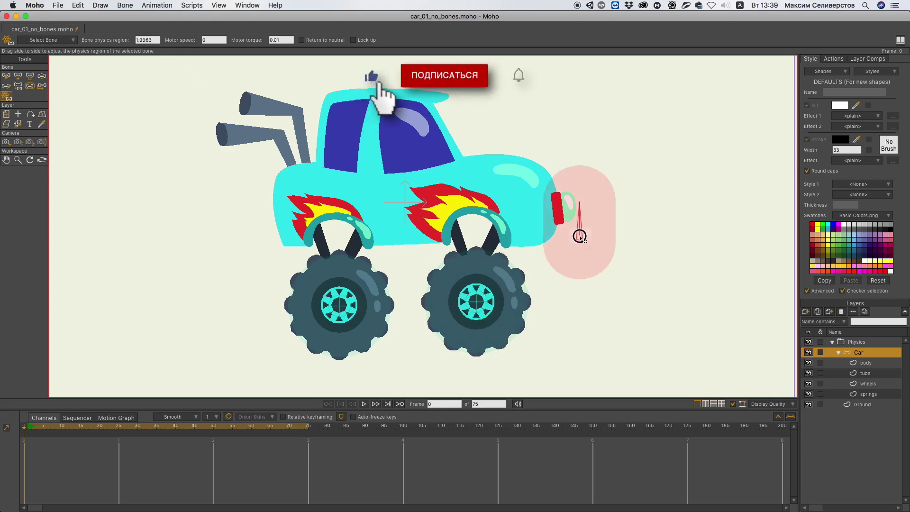
scroll(153, 39, "down", 8)
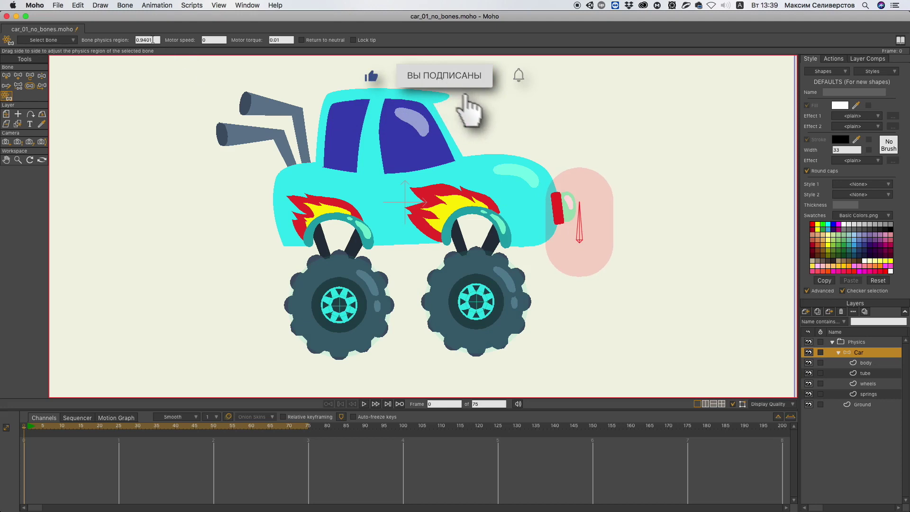
scroll(153, 40, "down", 1)
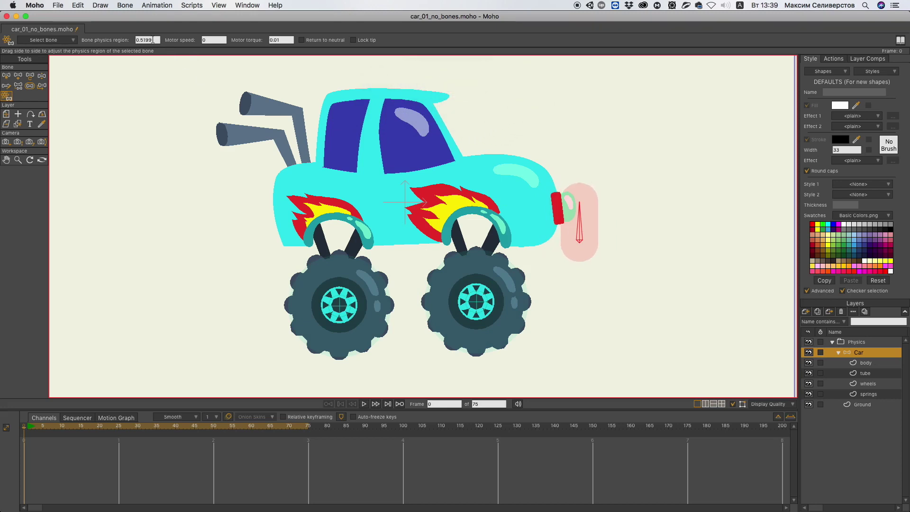
Step: Check the parent links of the bones, play the physics simulation and return to frame 0
left_click(19, 88)
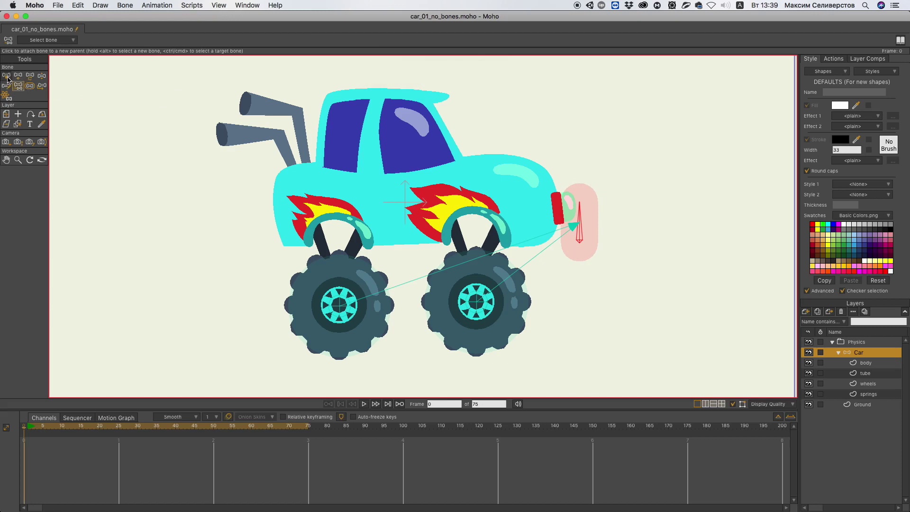
left_click(6, 76)
scroll(345, 262, "down", 5)
left_click(365, 405)
left_click(363, 404)
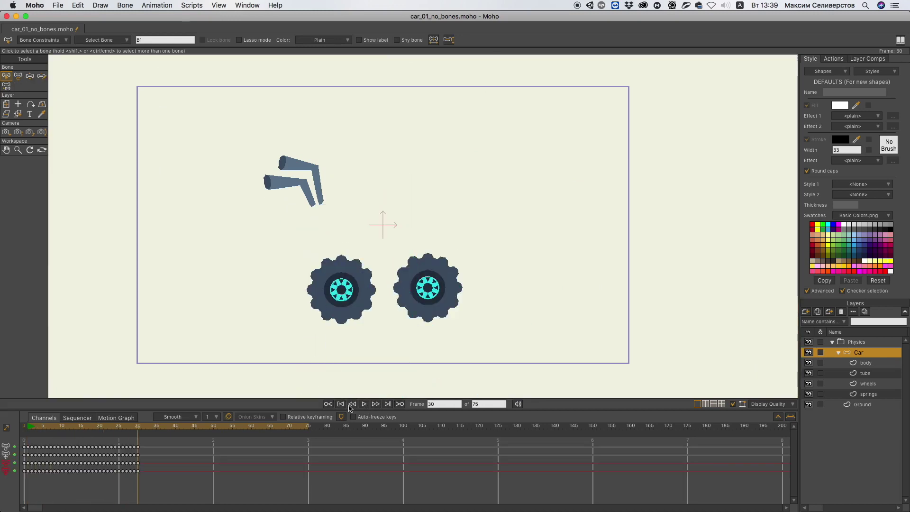
left_click(341, 405)
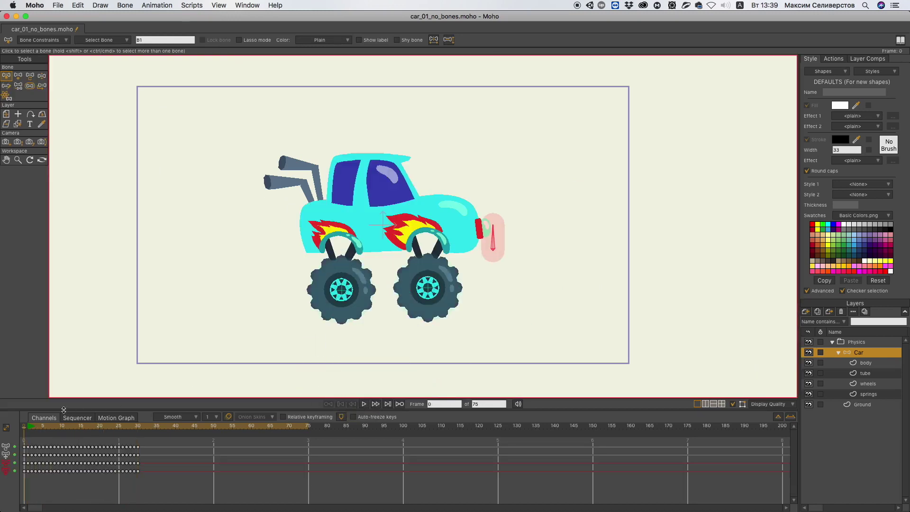
left_click_drag(32, 428, 6, 428)
Step: Draw a closed ground outline with a sagging upper edge beneath the car on the Ground layer
left_click(864, 405)
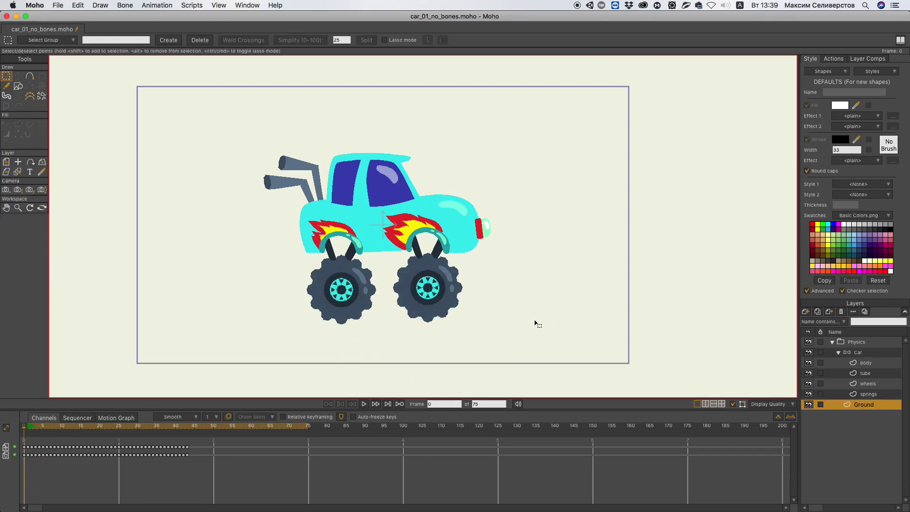
scroll(535, 324, "down", 3)
left_click_drag(569, 340, 456, 274)
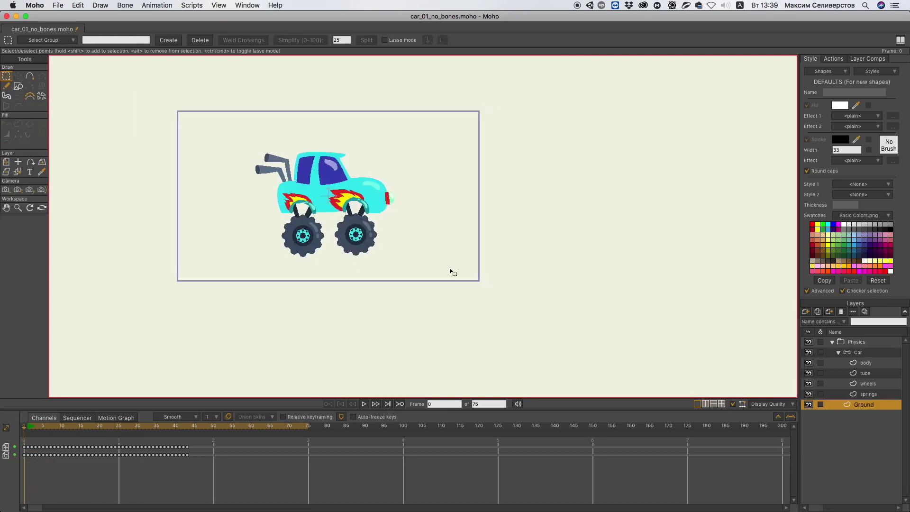
key("a")
mouse_move(128, 272)
left_mouse_down()
mouse_move(254, 270)
mouse_move(259, 287)
left_mouse_up()
mouse_move(259, 287)
left_mouse_down()
mouse_move(376, 290)
mouse_move(517, 271)
left_mouse_up()
left_click_drag(517, 271, 618, 241)
left_click_drag(618, 241, 617, 313)
key("super+z")
left_click_drag(619, 240, 622, 314)
left_click_drag(623, 314, 128, 272)
key("Return")
Step: Reposition the ground outline's points to raise both ends and smooth the dip under the car
key("t")
left_click_drag(594, 221, 620, 262)
left_click_drag(154, 244, 151, 280)
left_click_drag(119, 282, 127, 291)
left_click_drag(128, 271, 130, 247)
left_click_drag(259, 287, 278, 287)
Step: Create a shape from the entire ground outline, turn on its fill and set the stroke width to 9
key("super+a")
key("u")
key("Return")
scroll(158, 199, "up", 1)
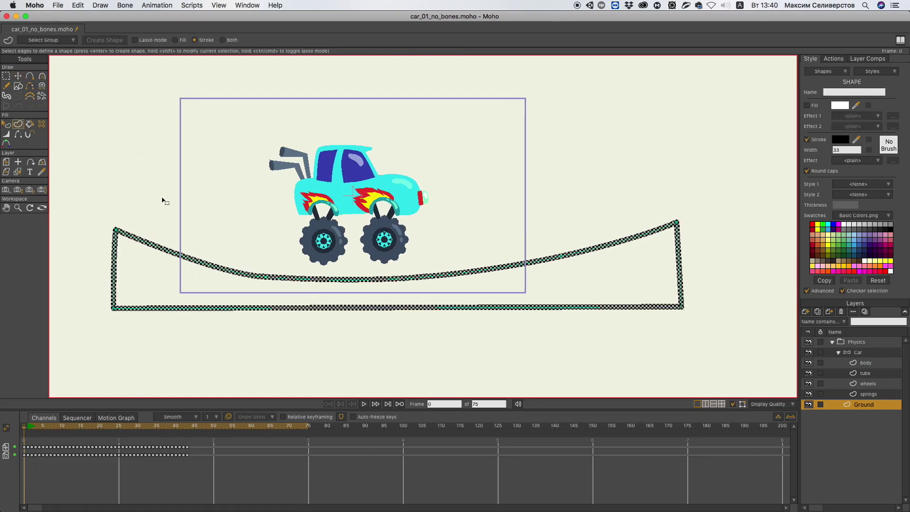
left_click(808, 105)
double_click(841, 150)
type("9")
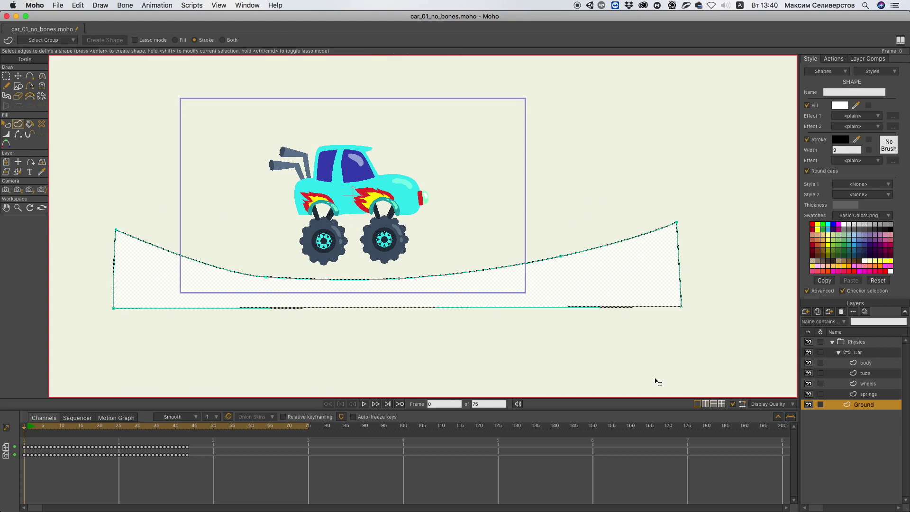
Step: Make the Ground layer a non-moving object in its physics settings
double_click(874, 407)
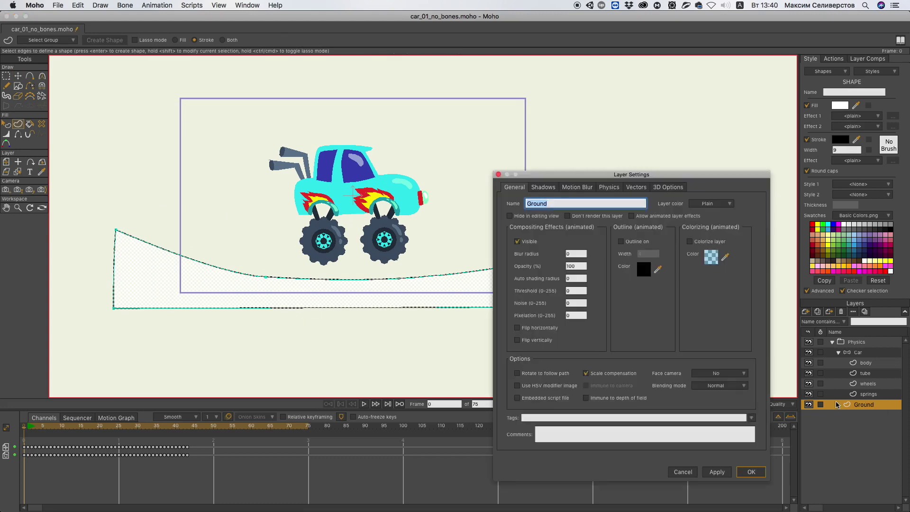
left_click(609, 188)
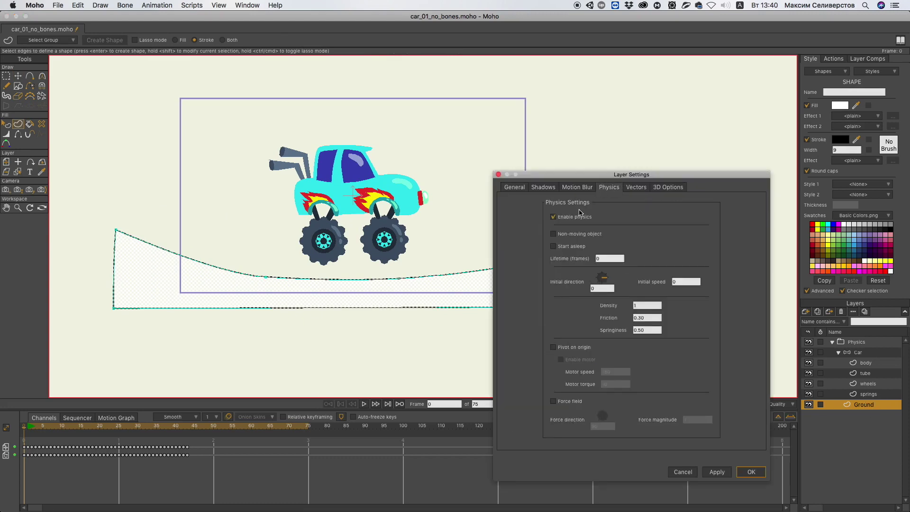
left_click(554, 235)
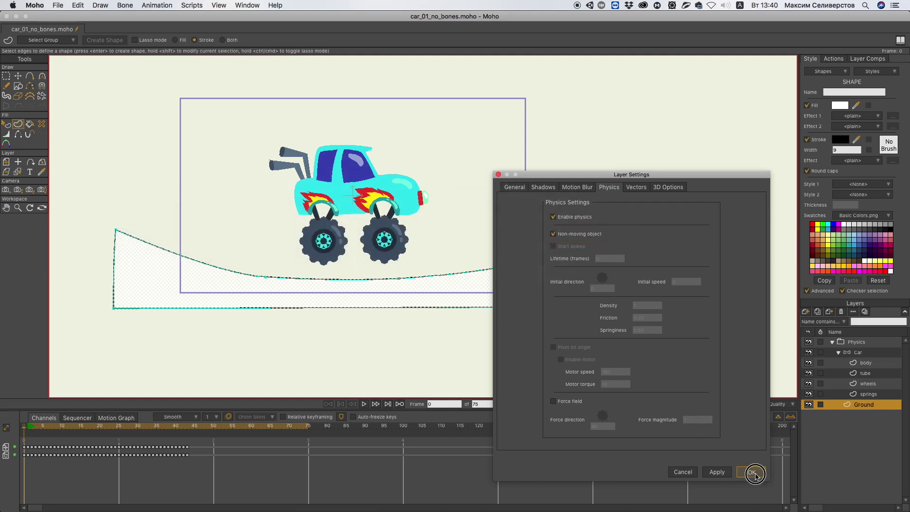
left_click(752, 472)
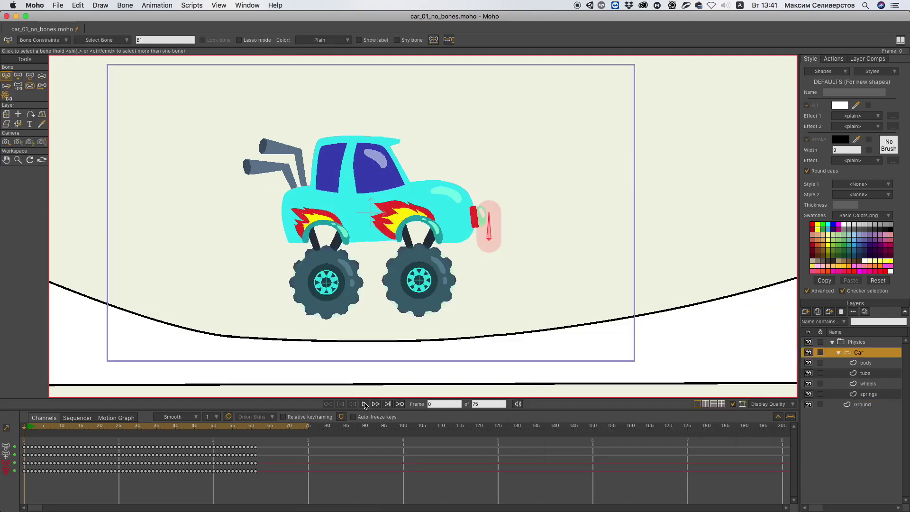
Step: Play the simulation to check how the car lands on the ground, and return to frame 0
left_click(364, 404)
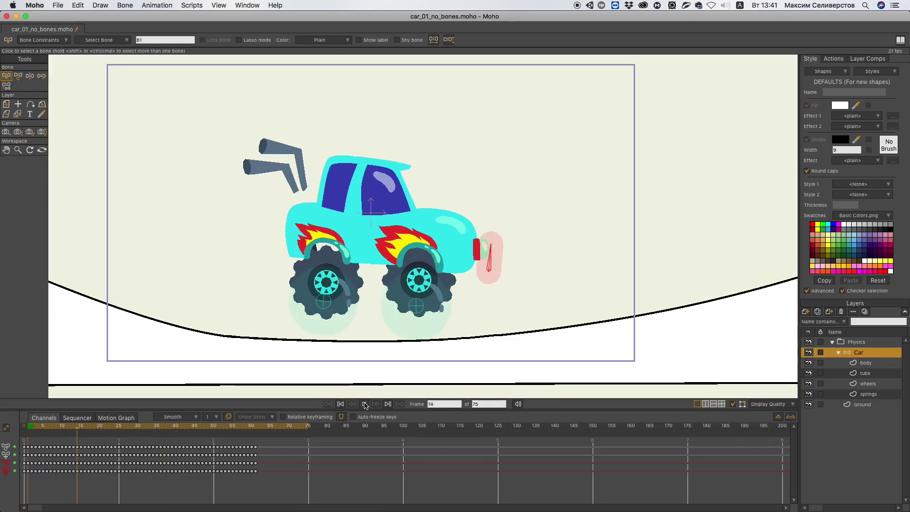
left_click(364, 404)
left_click(365, 404)
left_click(365, 405)
left_click(340, 404)
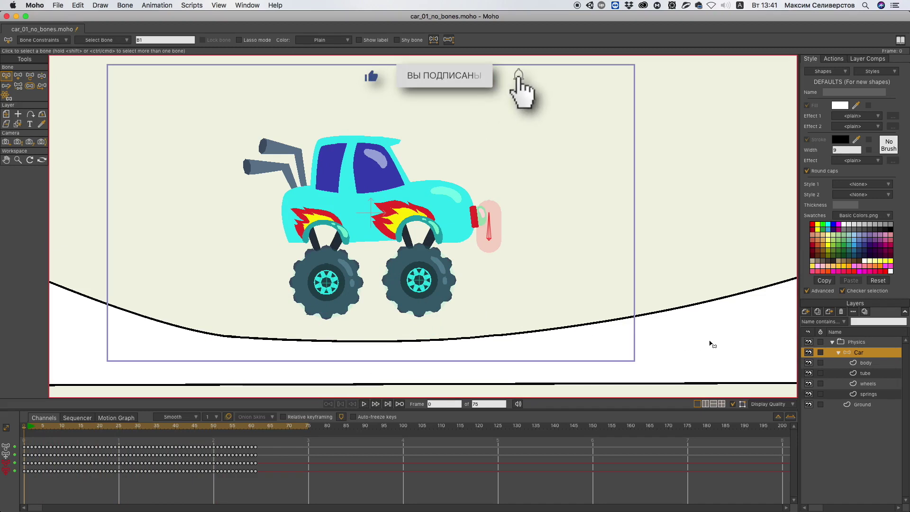
Step: On the wheels layer, bind the highlight points of both wheels to the small bone in front of the car
left_click(30, 86)
mouse_move(449, 240)
left_mouse_down()
mouse_move(460, 240)
mouse_move(441, 240)
left_mouse_up()
scroll(482, 302, "up", 6)
right_click(491, 282, "alt")
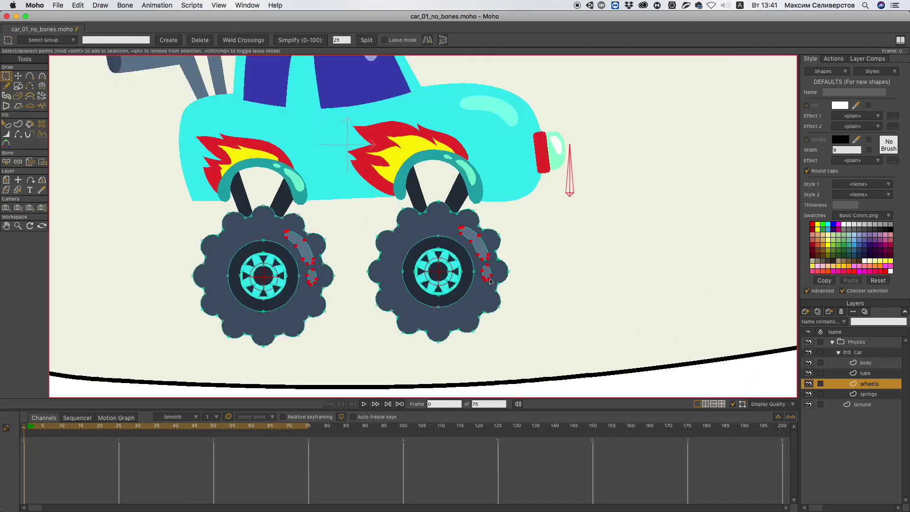
scroll(492, 283, "up", 2)
key("i")
left_click(241, 275, "alt")
scroll(362, 265, "down", 3)
left_click_drag(368, 261, 339, 288)
key("b")
left_click(578, 193)
key("i")
key("Home")
Step: Select the Physics group and play the simulation to check the wheels and their highlights
left_click(859, 343)
left_click(363, 404)
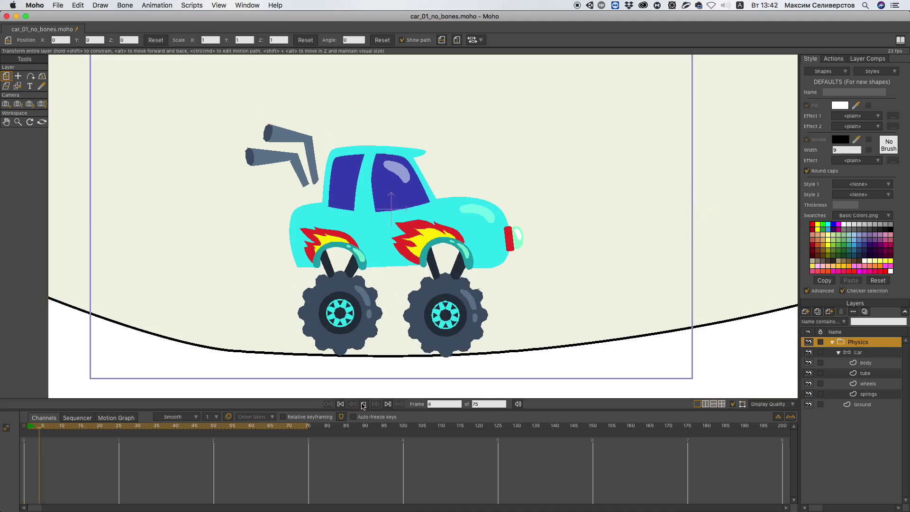
left_click(364, 404)
left_click(362, 404)
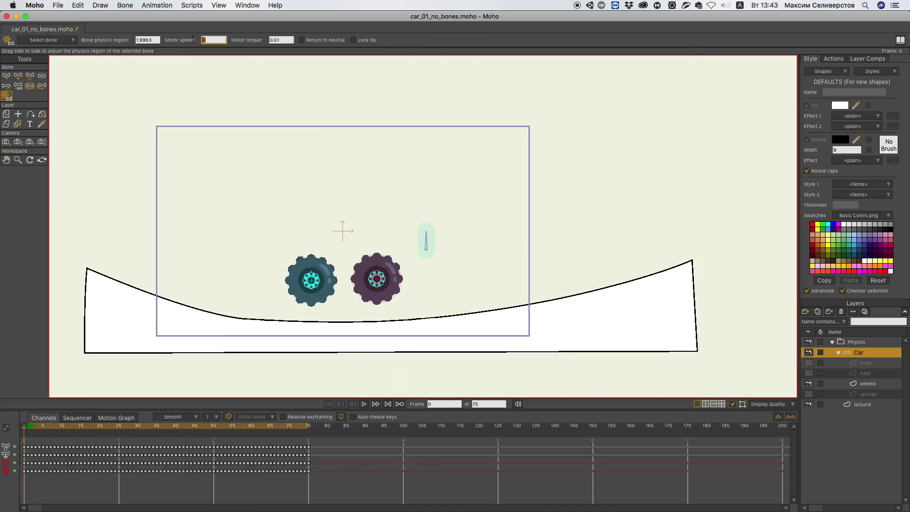
Step: Set the physics motor speed of both the front and rear wheel bones to 1000
type("1000")
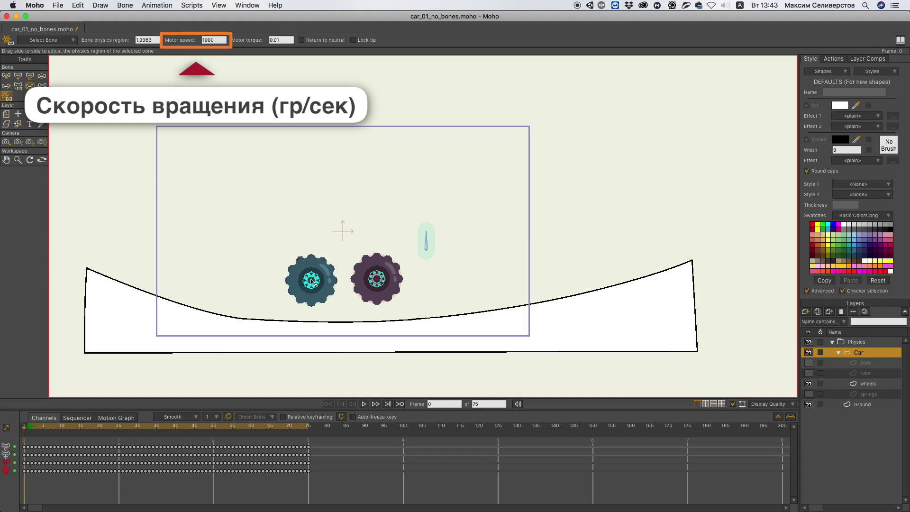
left_click(311, 281)
left_click(211, 41)
type("100")
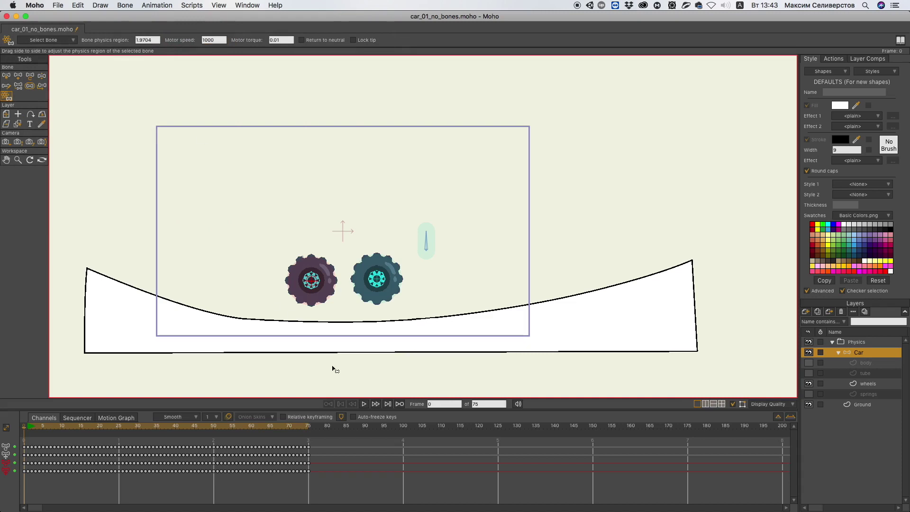
Step: Play the simulation to check how the wheels move at the set motor speed, and return to frame 0
left_click(364, 404)
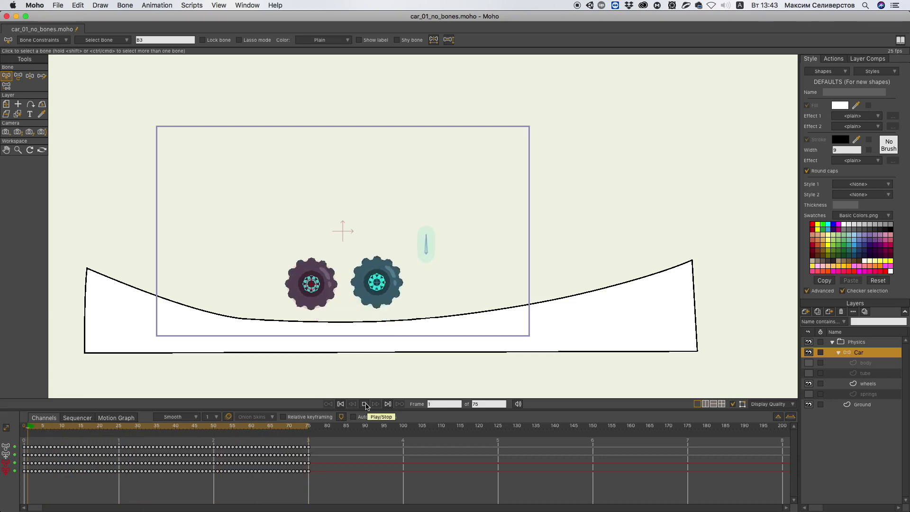
left_click(366, 405)
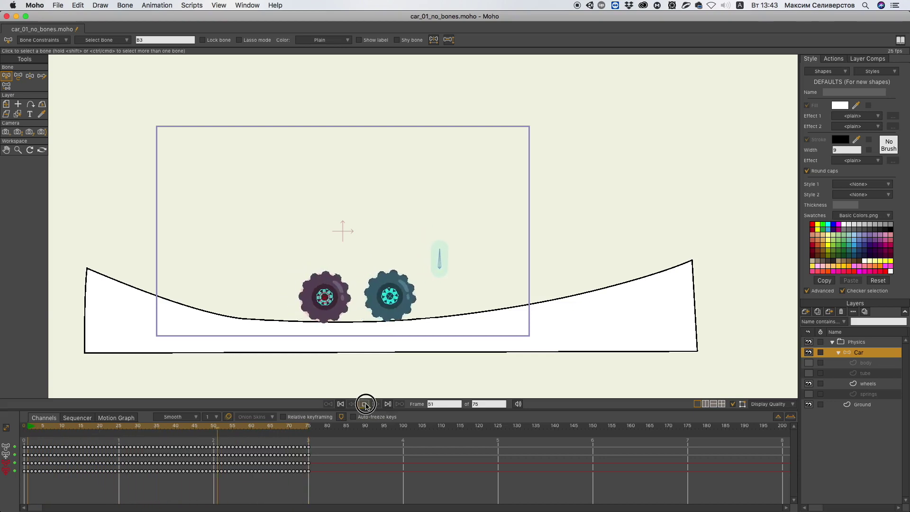
left_click(340, 404)
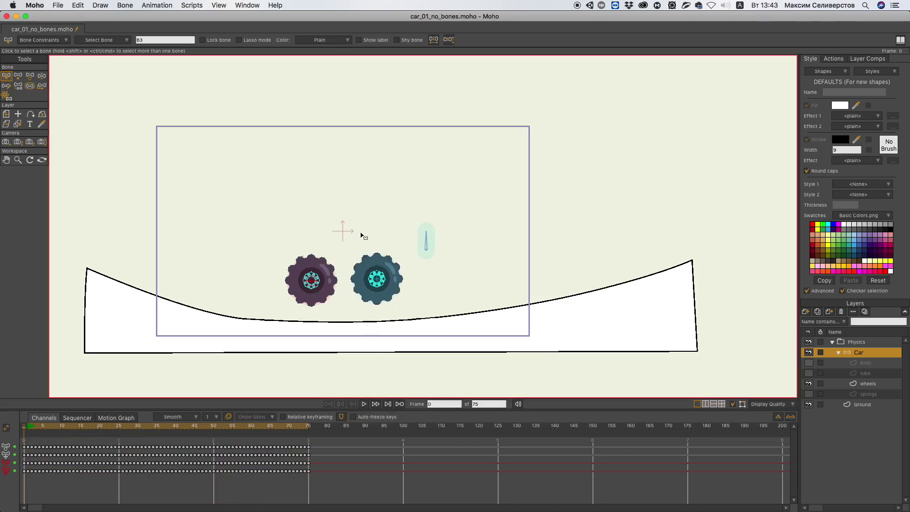
Step: Set the wheel bones' physics motor torque to 2
left_click(7, 96)
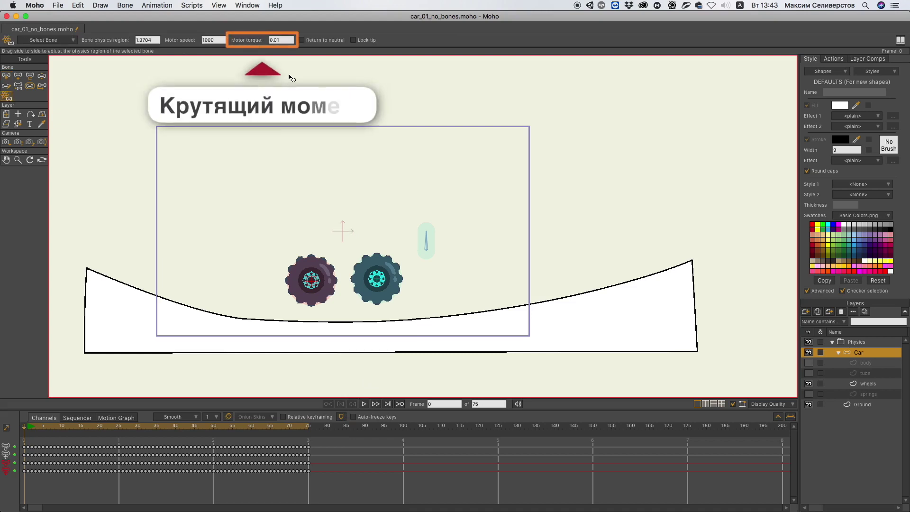
left_click(273, 40)
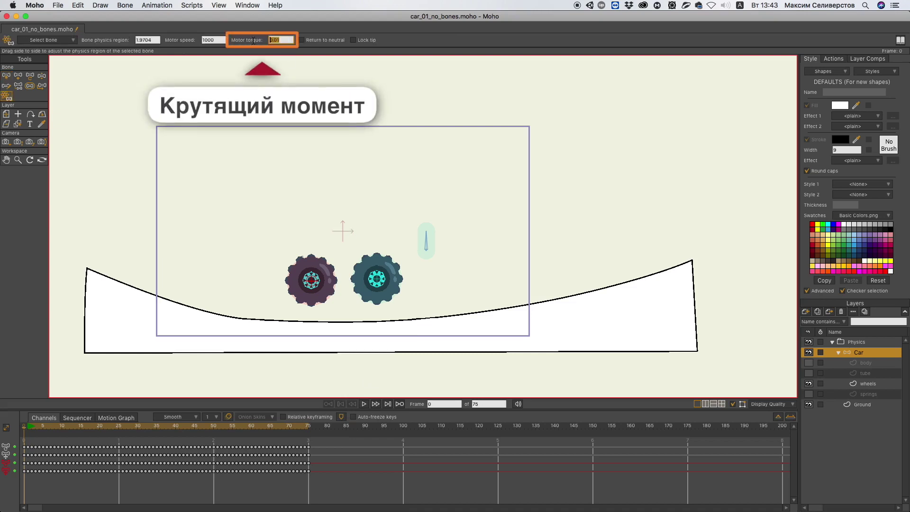
type("2")
Step: Play the simulation with the stronger torque and scrub through its first frames
left_click(364, 404)
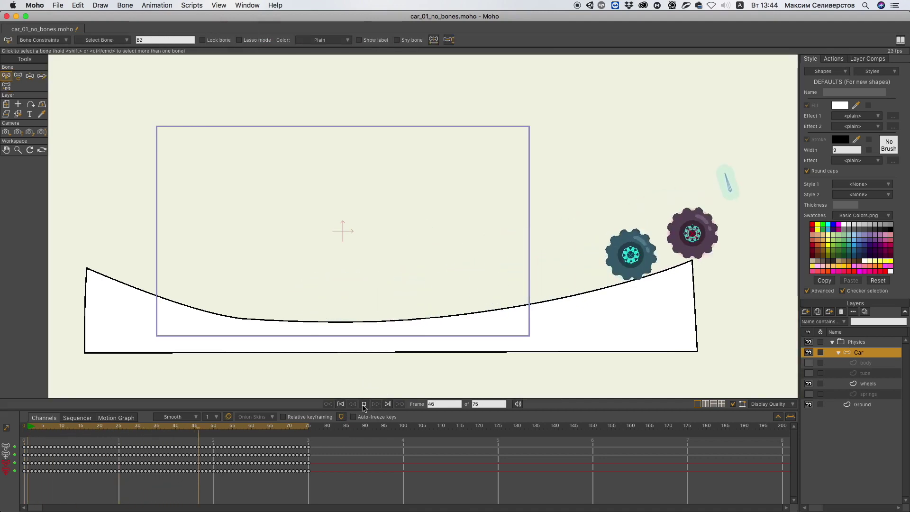
left_click(364, 406)
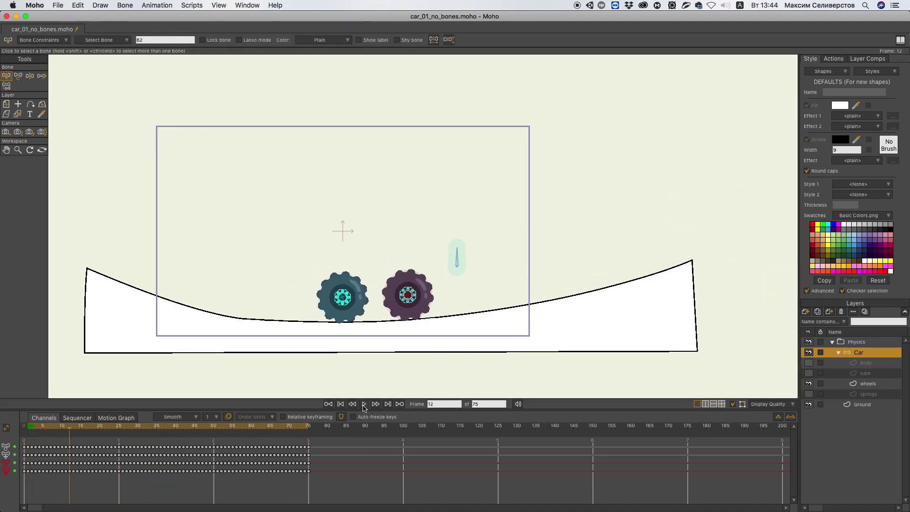
left_click(42, 427)
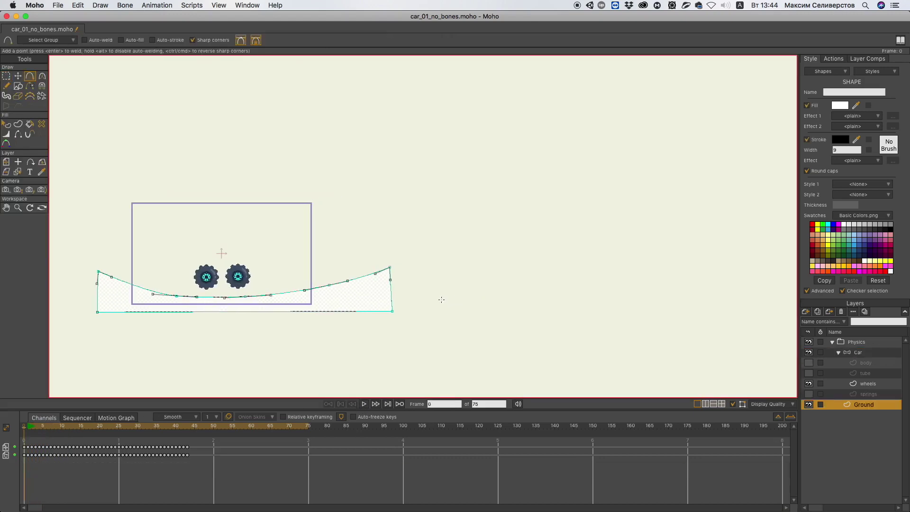
Step: Extend the ground outline far to the right with a long gentle downhill ending in a steep ramp
left_click_drag(392, 292, 729, 286)
key("t")
scroll(634, 326, "down", 2)
left_click_drag(540, 290, 654, 237)
left_click_drag(349, 296, 677, 292)
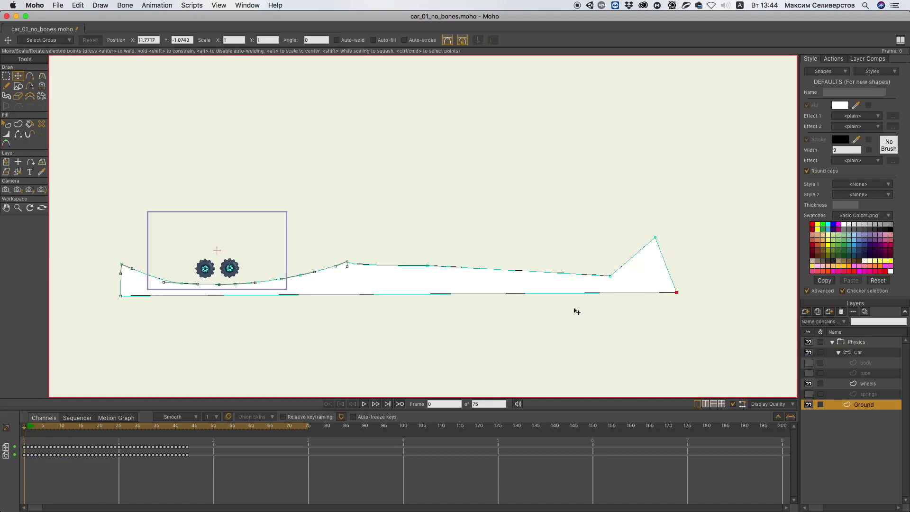
Step: Set the animation's end frame to 200, play the simulation along the longer ground, and return to frame 0
left_click(365, 405)
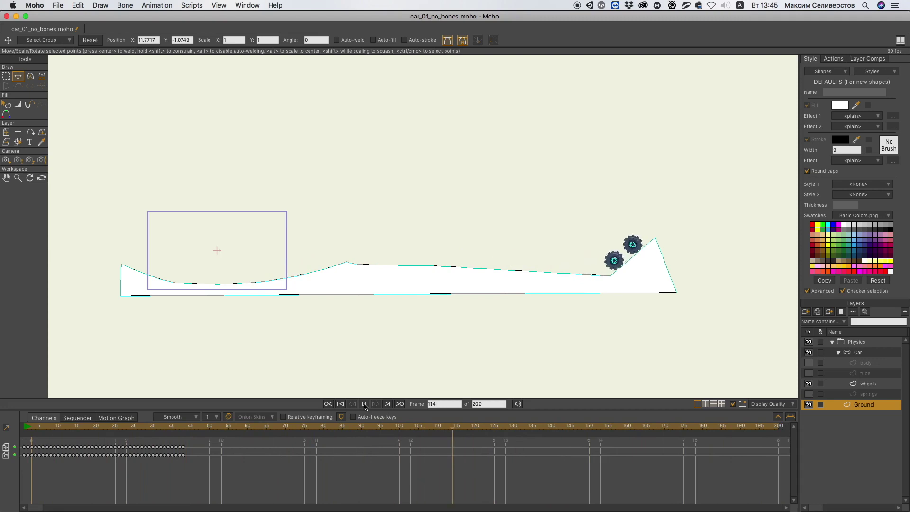
left_click(341, 404)
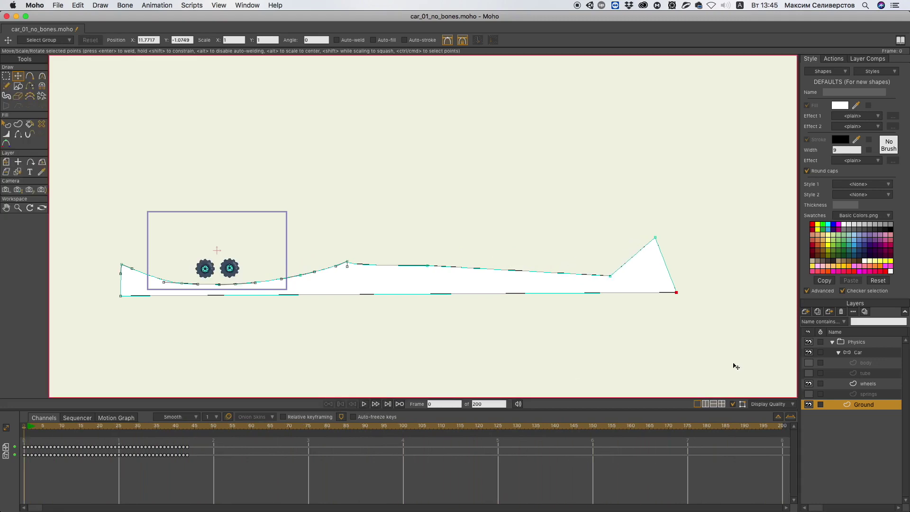
Step: Apply density, friction and springiness of 1 in the Car layer's physics settings and play the simulation
double_click(848, 353)
left_click(639, 188)
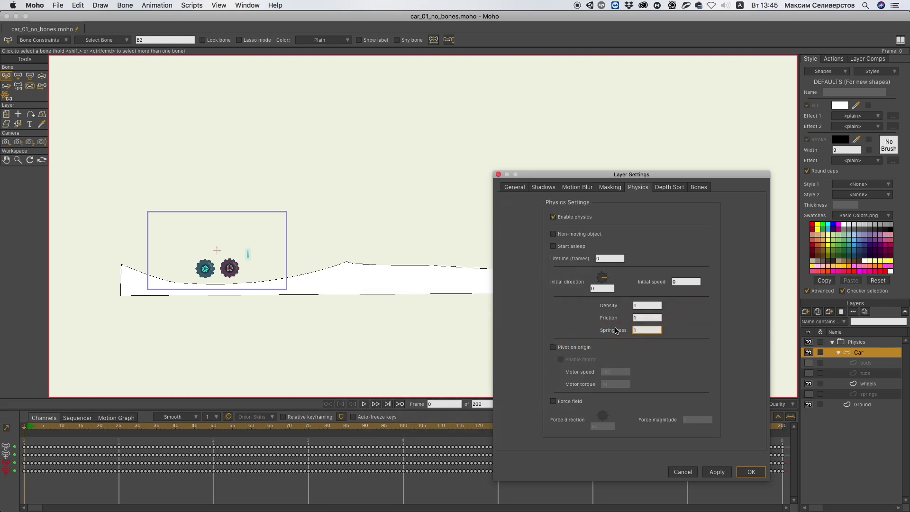
left_click(751, 473)
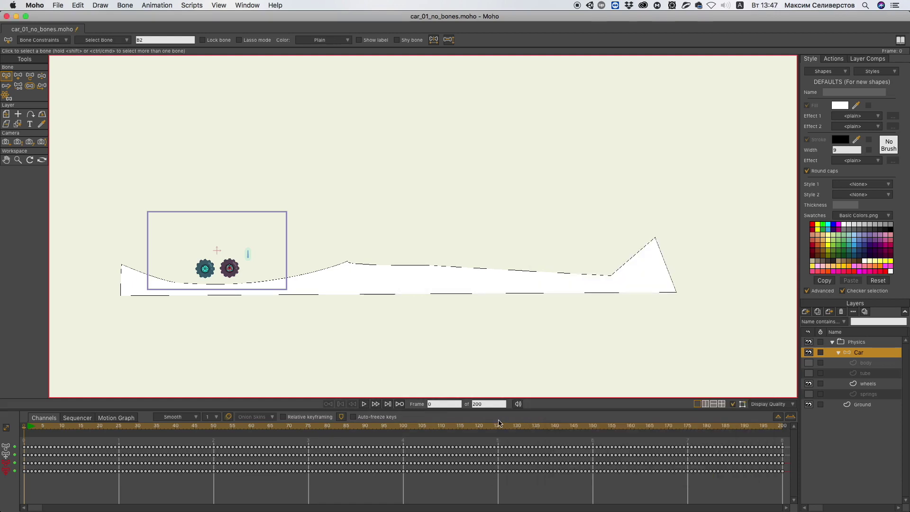
left_click(365, 404)
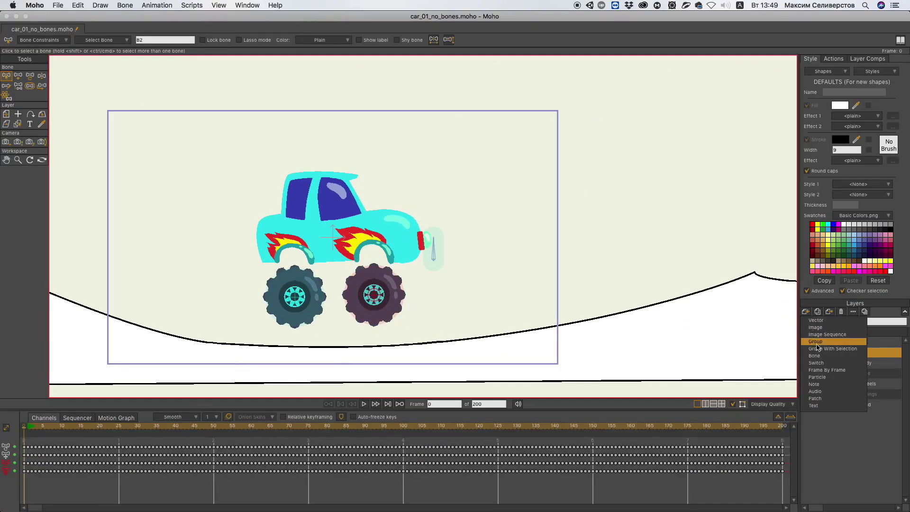
Step: Name the new bone layer Body and nest it inside Car with the body artwork in it
left_click(863, 354)
double_click(863, 354)
type("B")
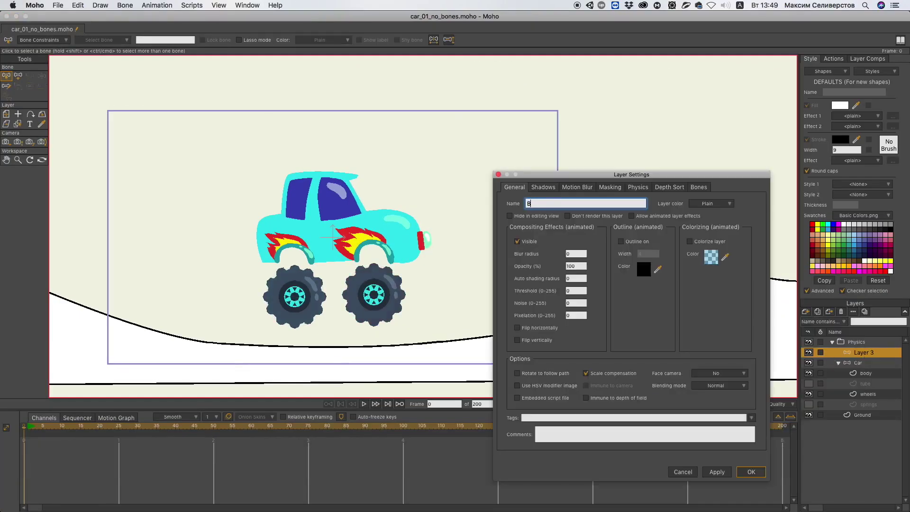
type("ody")
left_click(752, 472)
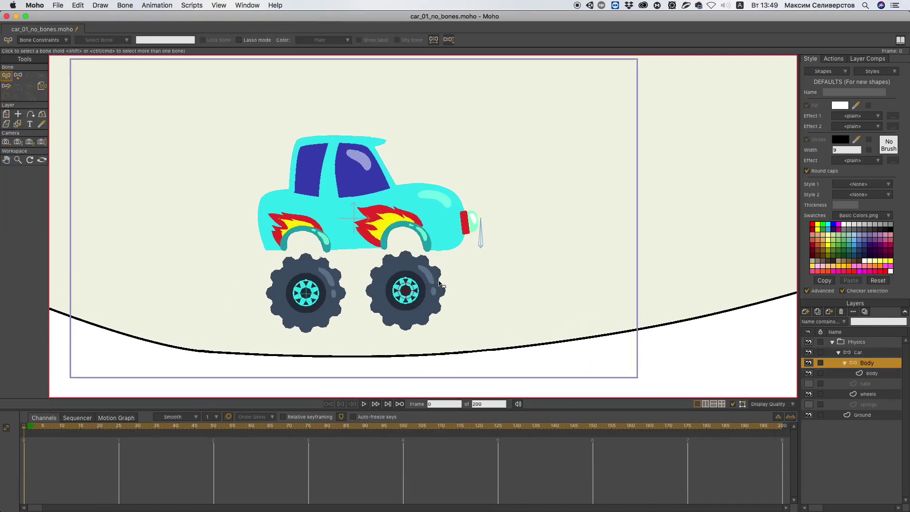
Step: In the Body layer, draw a horizontal bone between the wheels, two stacked upright bones through the body, and an exhaust-pipe bone
key("a")
left_click_drag(328, 331, 359, 169)
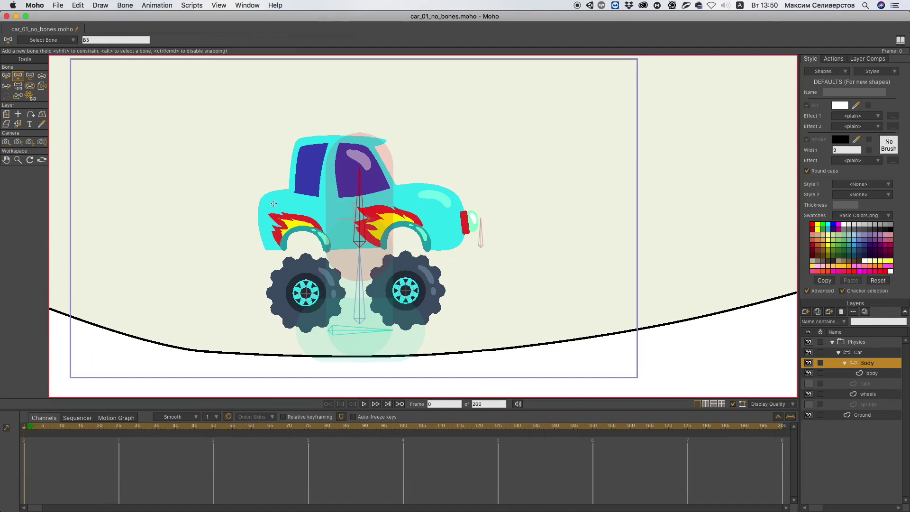
left_click_drag(273, 203, 256, 173)
Step: Adjust the strength of all the Body layer's bones to remove their influence regions
key("s")
key("super+a")
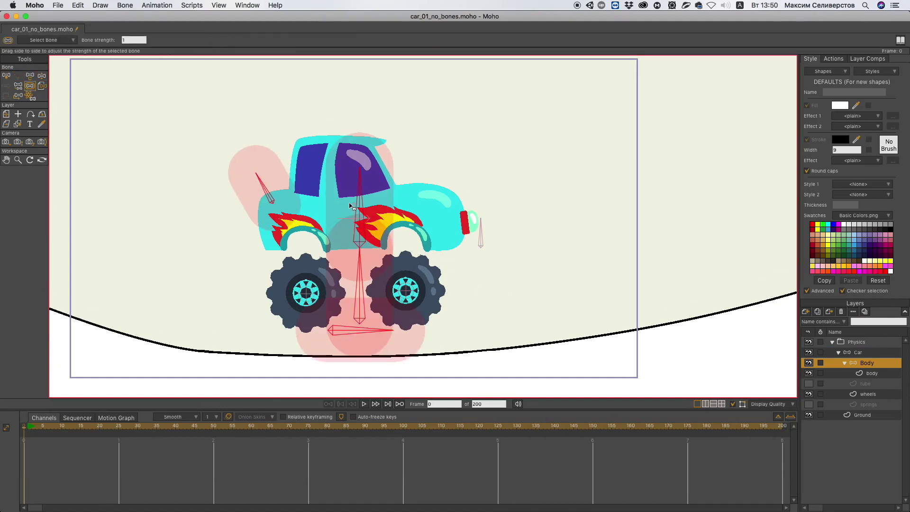
key("b")
key("Return")
Step: Turn on bone dynamics for the two upright bones and the exhaust-pipe bone
scroll(385, 294, "up", 3)
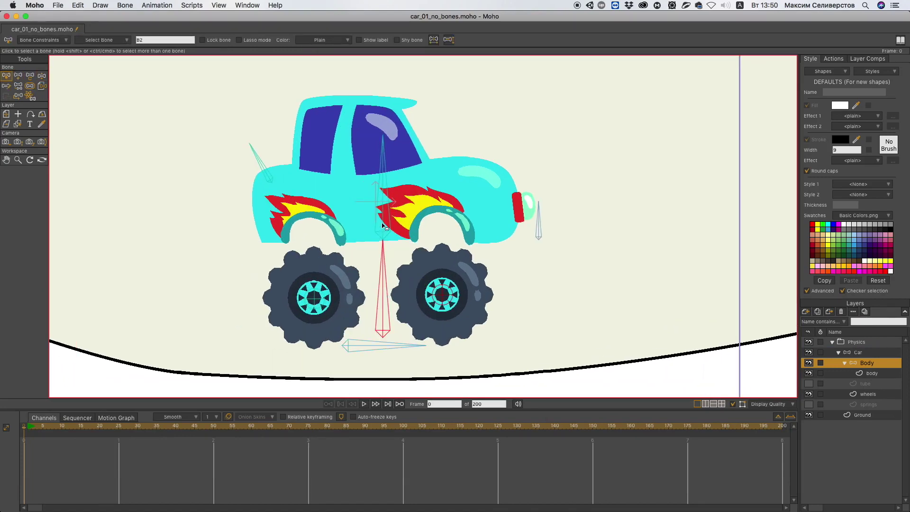
left_click(266, 173, "shift")
left_click(44, 40)
left_click(26, 204)
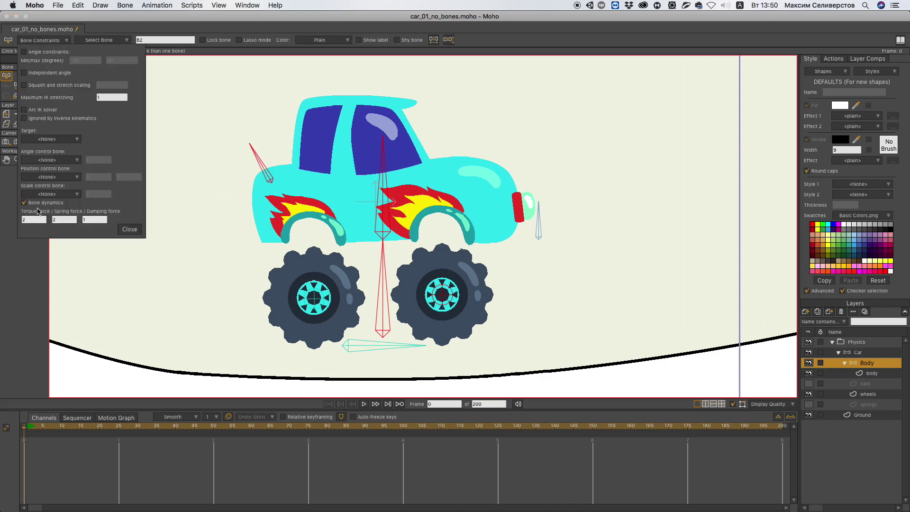
left_click(123, 229)
Step: Bind the Body layer to the bone in front of the car and the body artwork to the upper upright bone
left_click(41, 87)
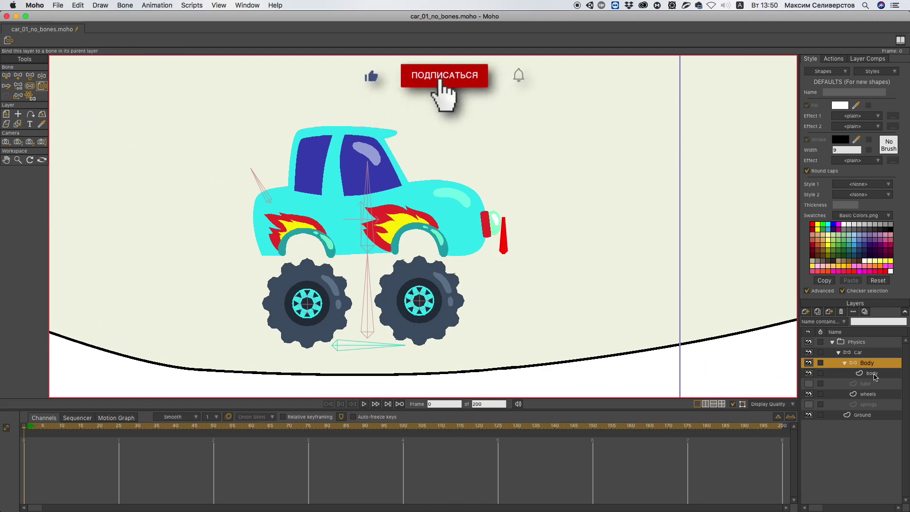
left_click(875, 377)
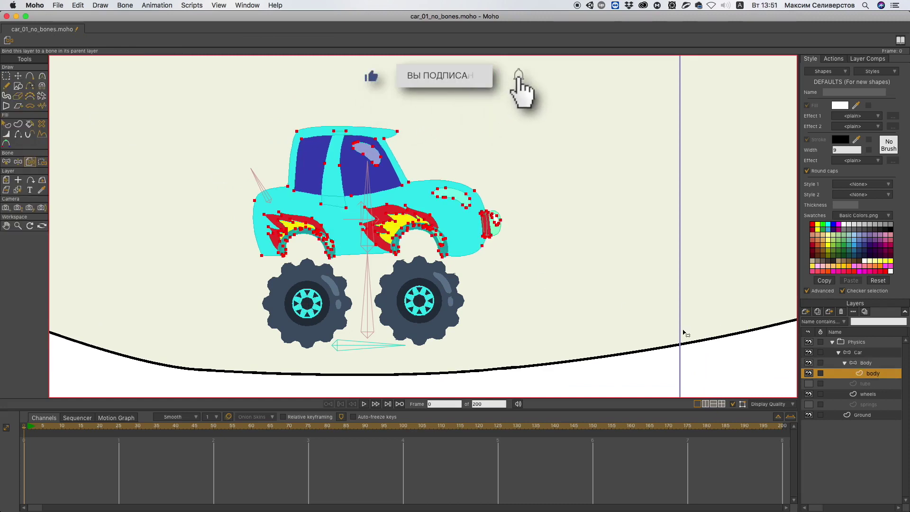
left_click(372, 207)
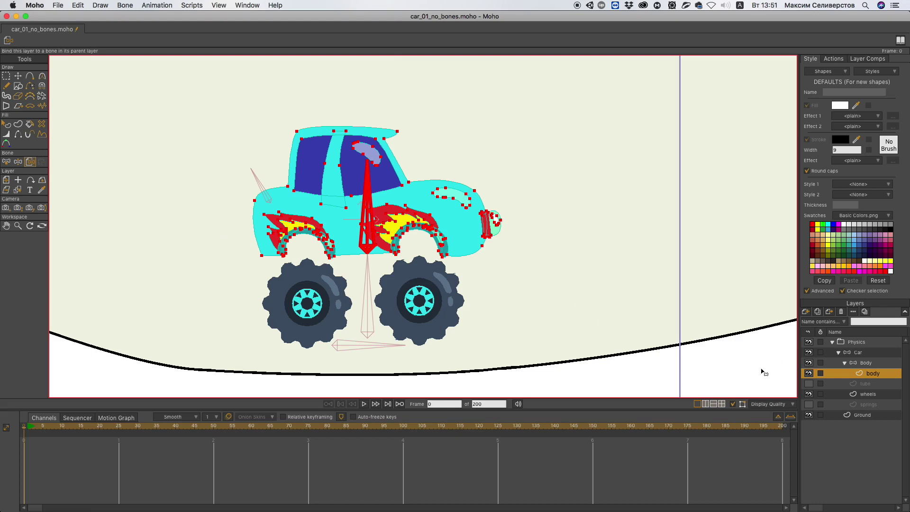
Step: Show the tube layer, move it into the Body layer below the body artwork, and bind it to the exhaust-pipe bone
left_click(809, 384)
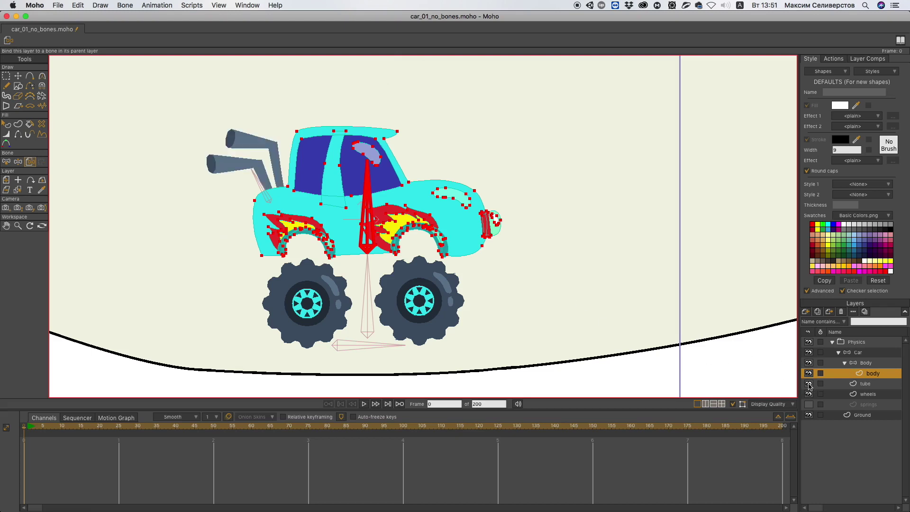
left_click(867, 385)
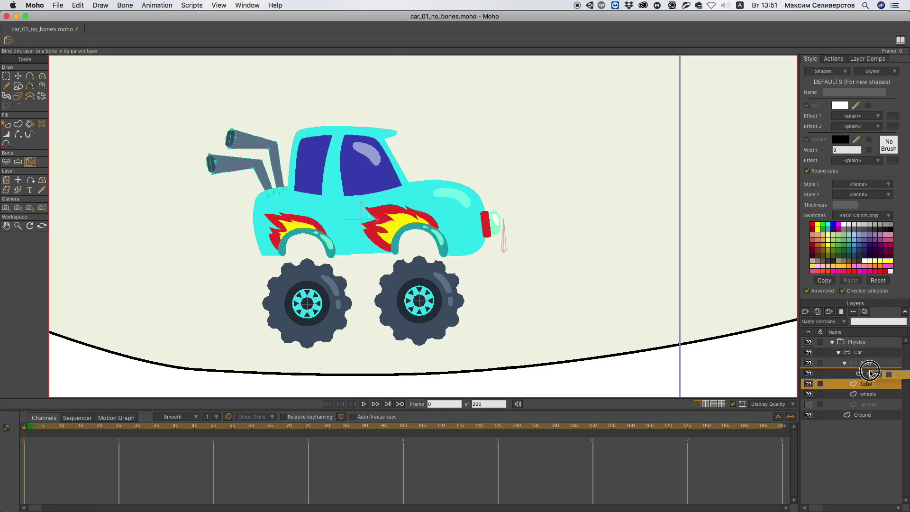
left_click_drag(870, 373, 872, 375)
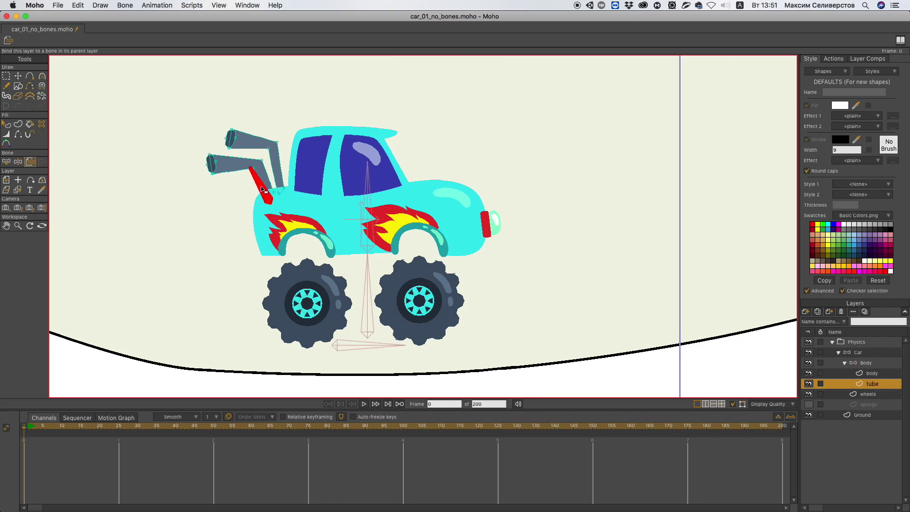
Step: Play the simulation to check how the body and exhaust pipes sway as the truck drives over the ground
scroll(345, 256, "down", 5)
left_click_drag(345, 256, 223, 246)
scroll(268, 249, "down", 4)
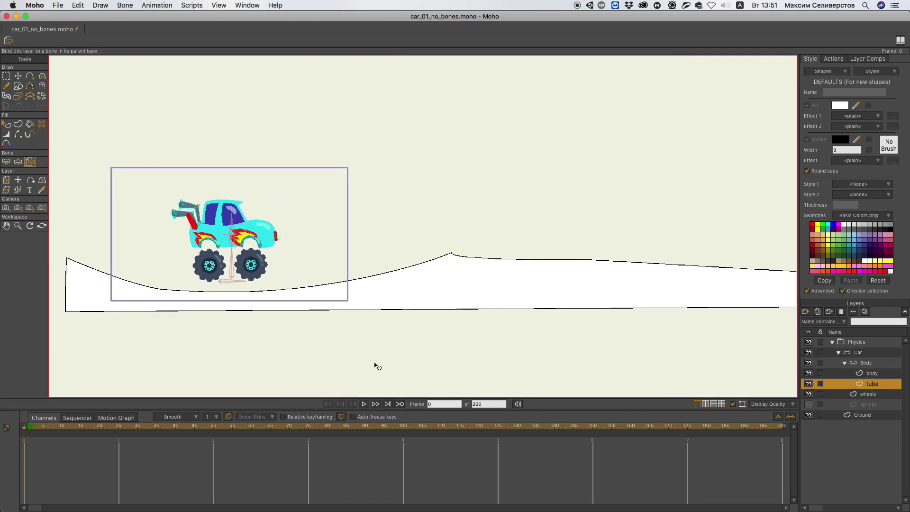
left_click(365, 405)
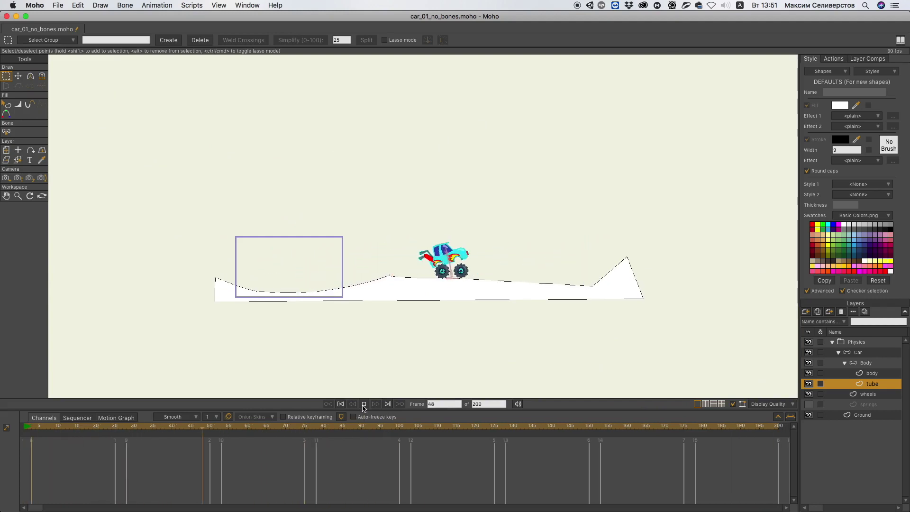
left_click(858, 344)
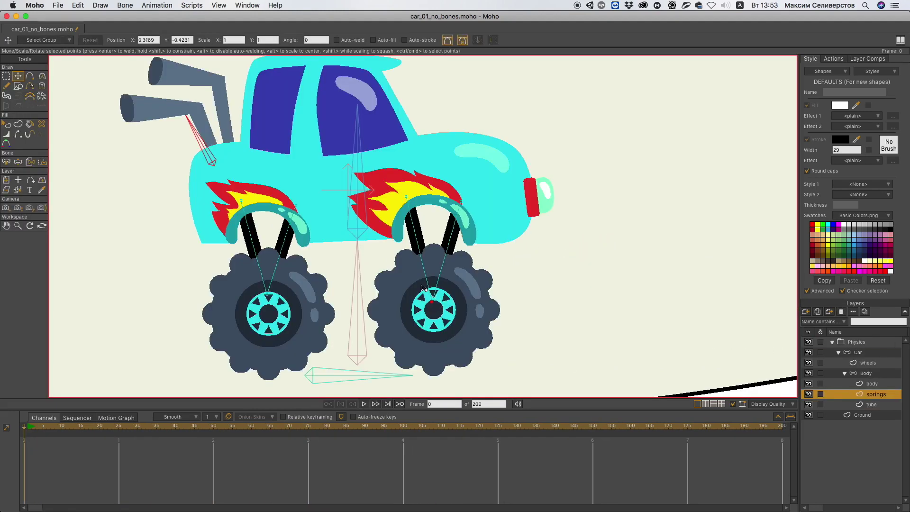
Step: Bind the springs' lower points at the wheel hubs to the horizontal bone and their upper points to the upper upright bone
scroll(424, 288, "down", 2)
key("b")
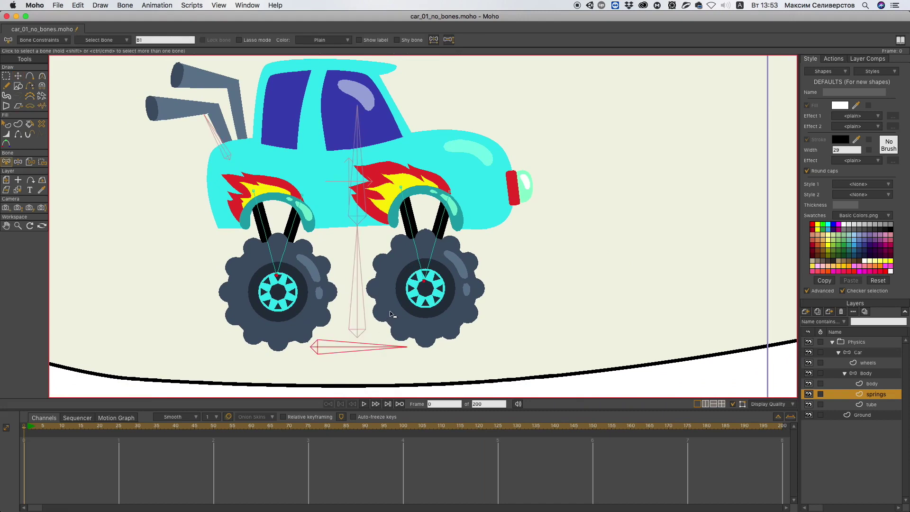
key("i")
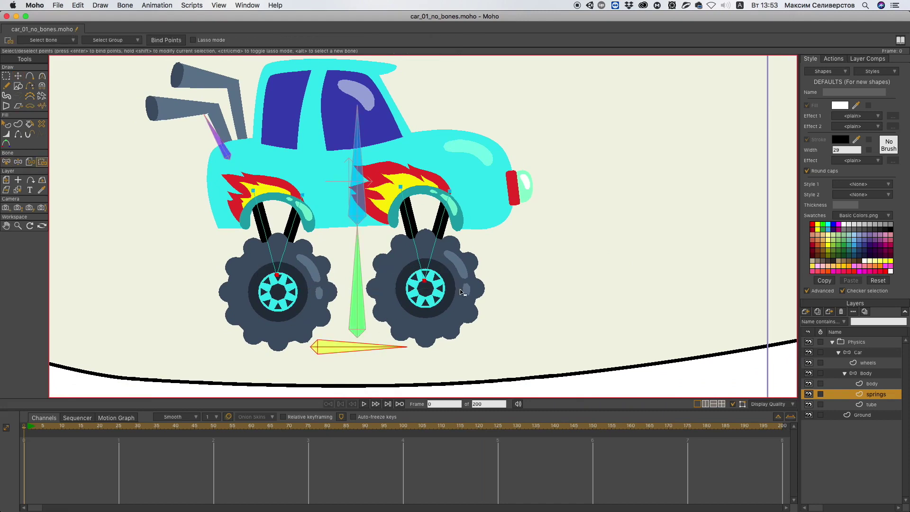
key("b")
key("i")
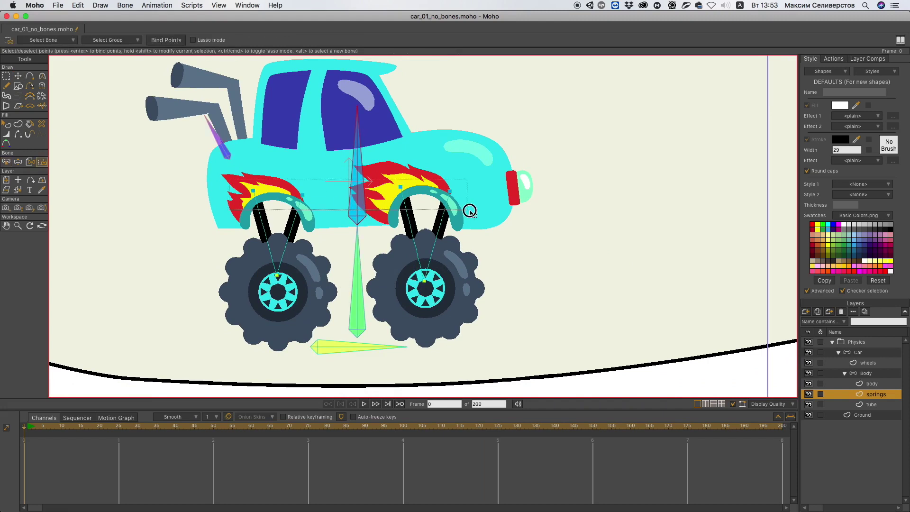
scroll(469, 209, "down", 10)
left_click_drag(470, 209, 377, 238)
Step: Select the Physics group and play the simulation to check the springs on the driving truck
left_click(864, 343)
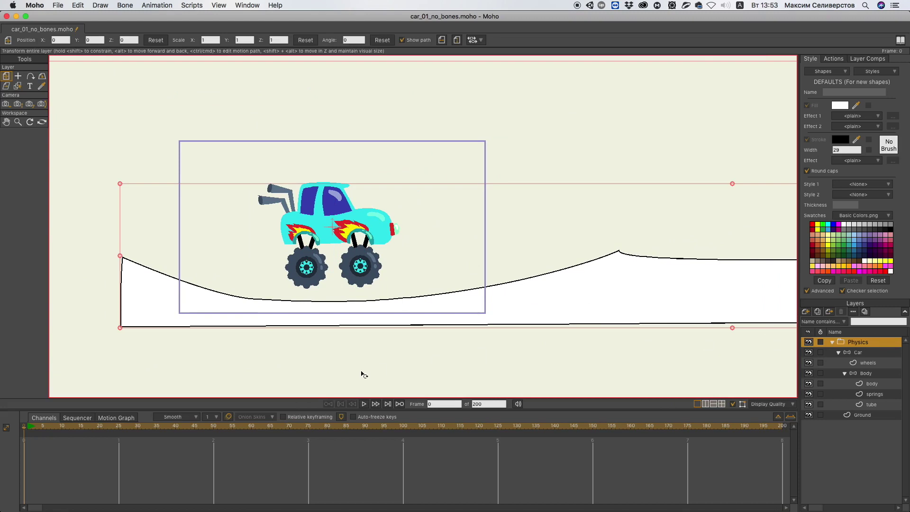
scroll(464, 318, "down", 5)
left_click_drag(463, 318, 311, 301)
left_click(364, 404)
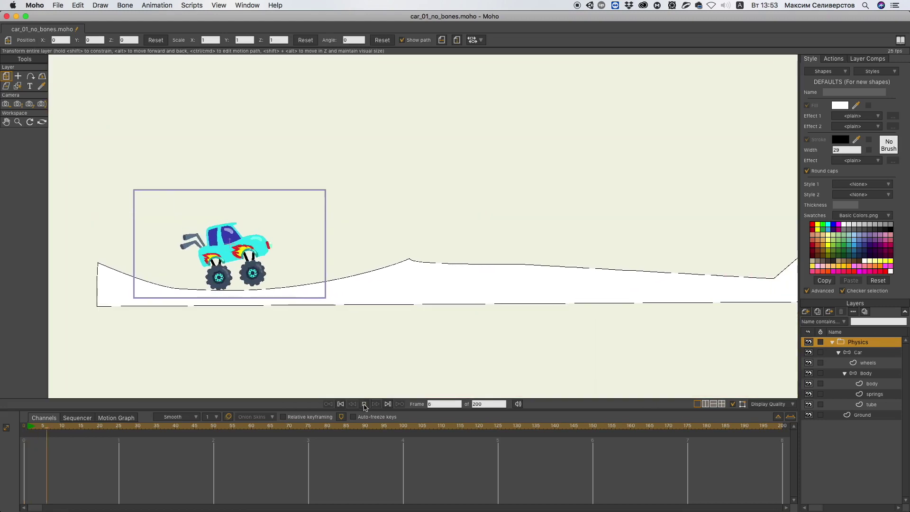